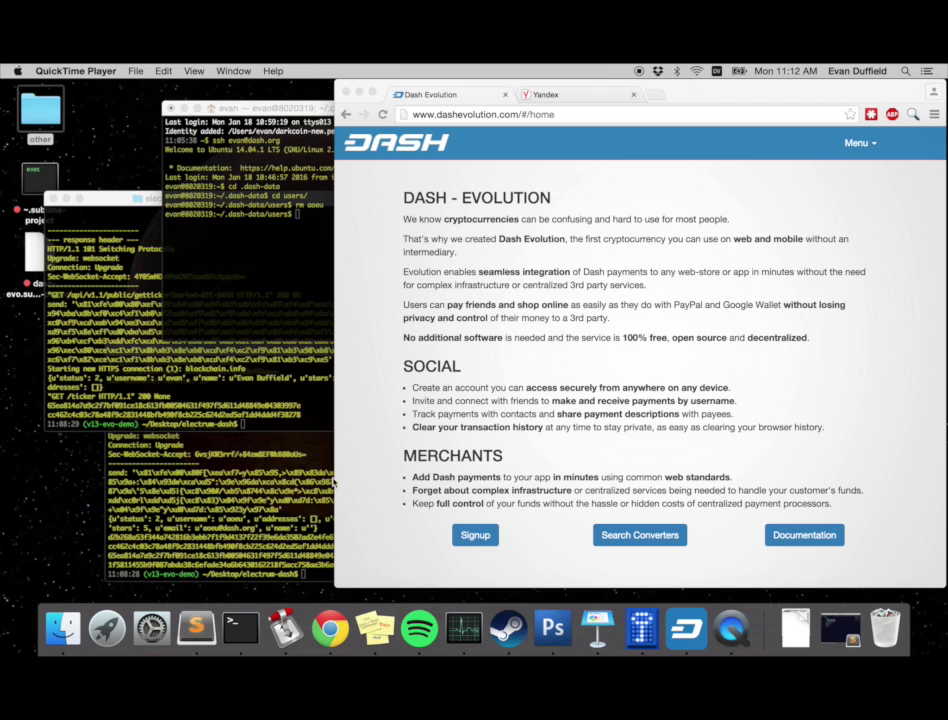
Step: Launch the Electrum-DASH wallet .test-electrum2 from the terminal using its own electrum-test2 data path
{"action": "left_click", "coordinate": [254, 390]}
{"action": "key", "text": "Return"}
{"action": "key", "text": "Up"}
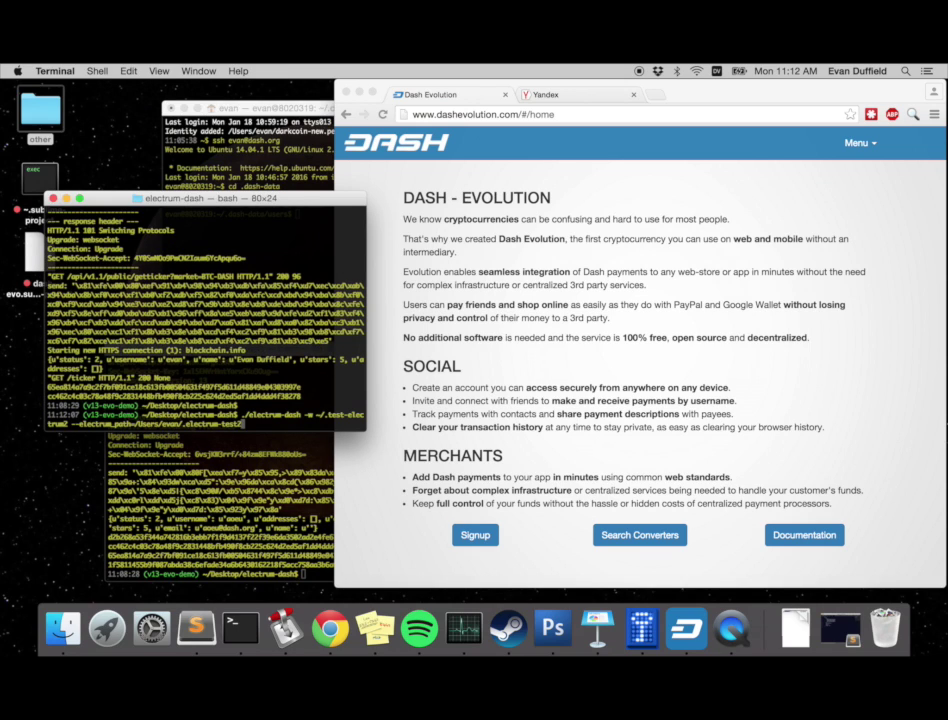
{"action": "key", "text": "Return"}
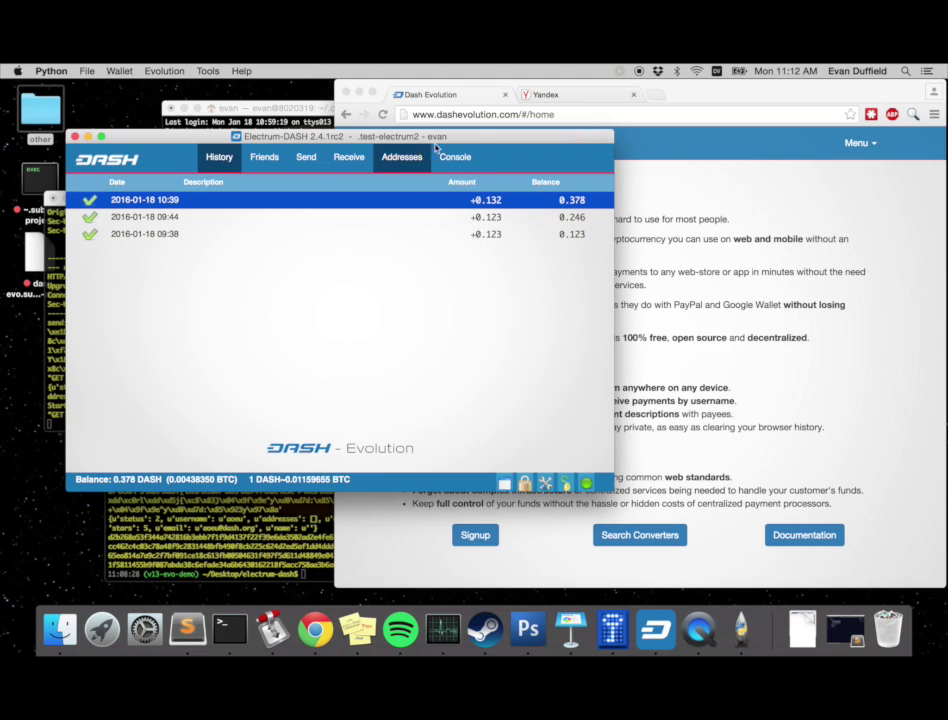
Step: Switch to Chrome, reload the Dash Evolution home page and open its signup form
{"action": "left_click", "coordinate": [657, 404]}
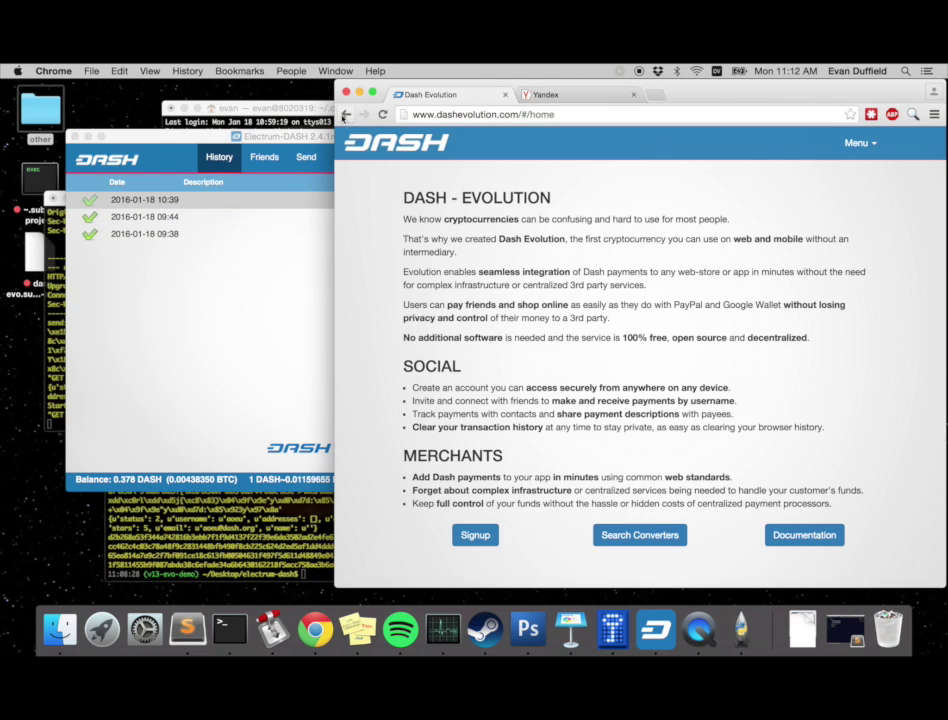
{"action": "left_click", "coordinate": [383, 115]}
{"action": "left_click", "coordinate": [477, 537]}
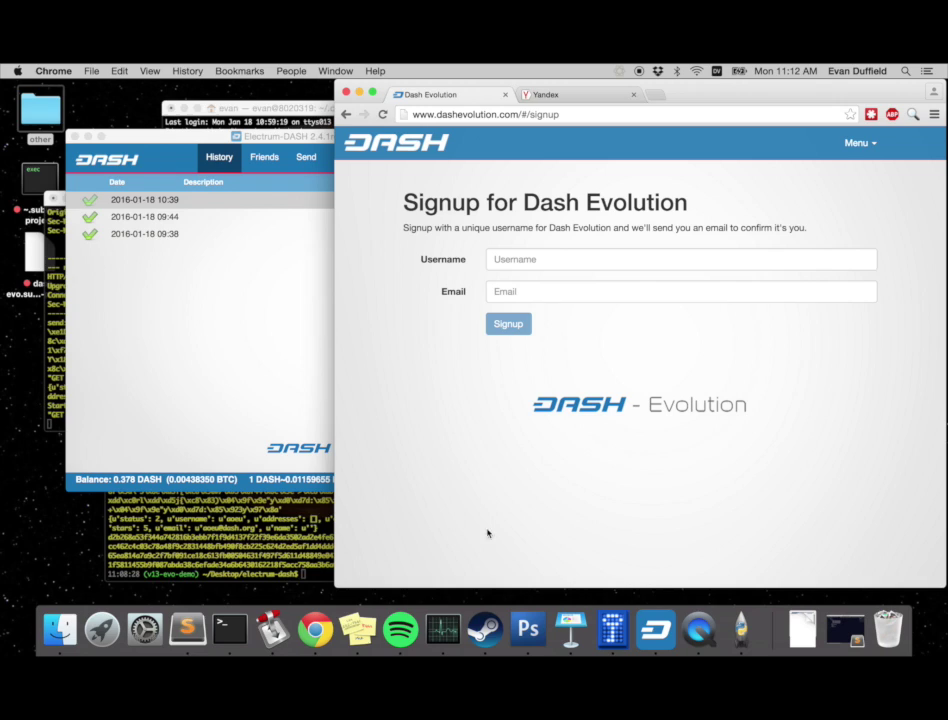
Step: Sign up for Dash Evolution with the username aoeu and the account's e-mail address
{"action": "left_click", "coordinate": [592, 264]}
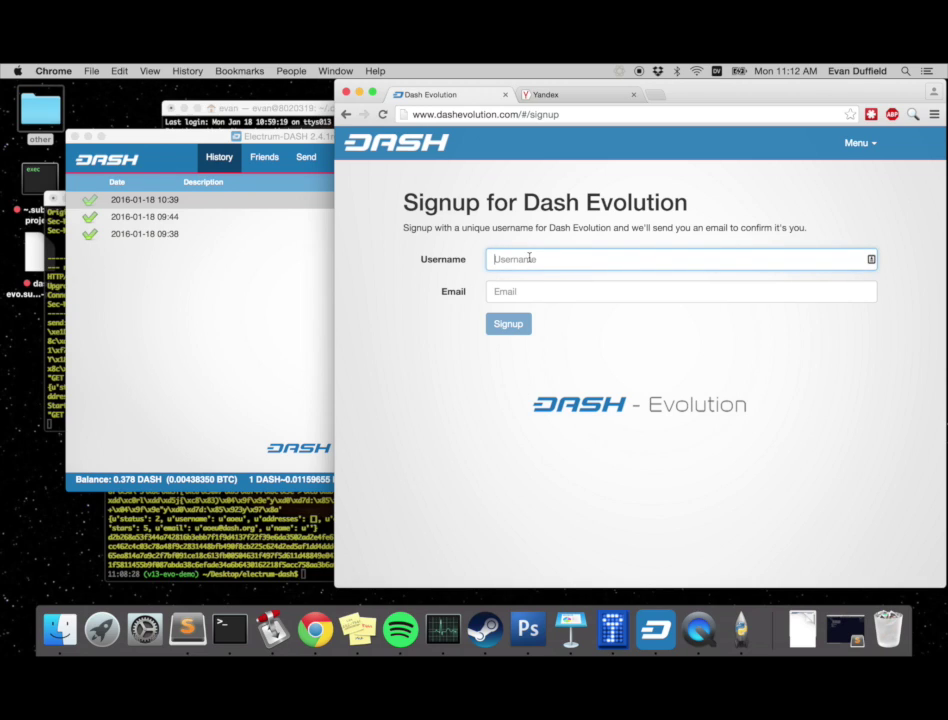
{"action": "type", "text": "aoeu"}
{"action": "key", "text": "Tab"}
{"action": "type", "text": "aoeu"}
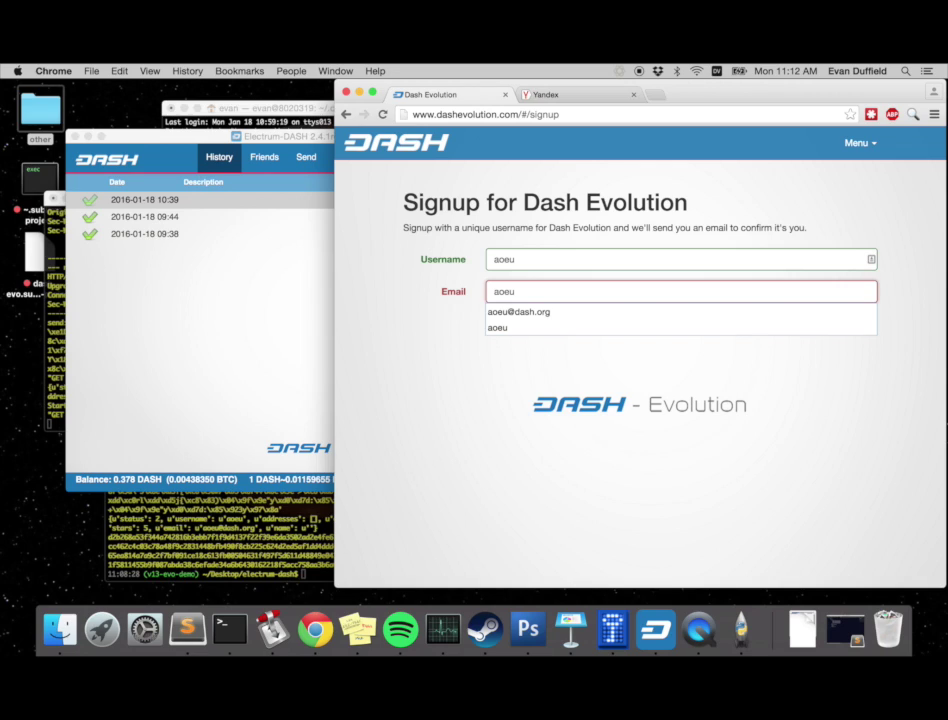
{"action": "key", "text": "Down"}
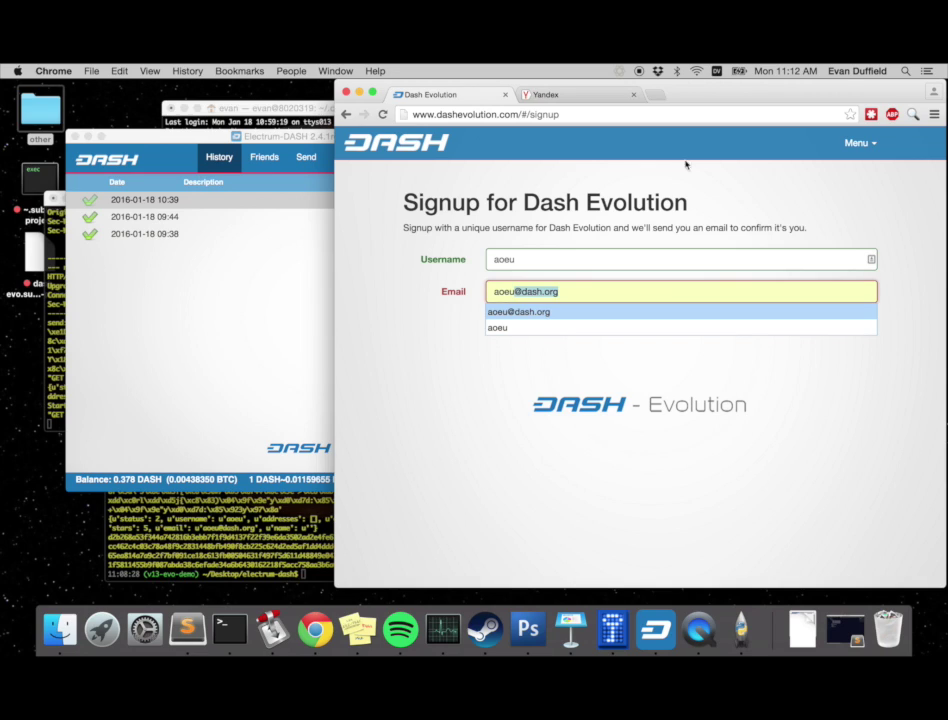
{"action": "left_click", "coordinate": [659, 292]}
{"action": "key", "text": "Return"}
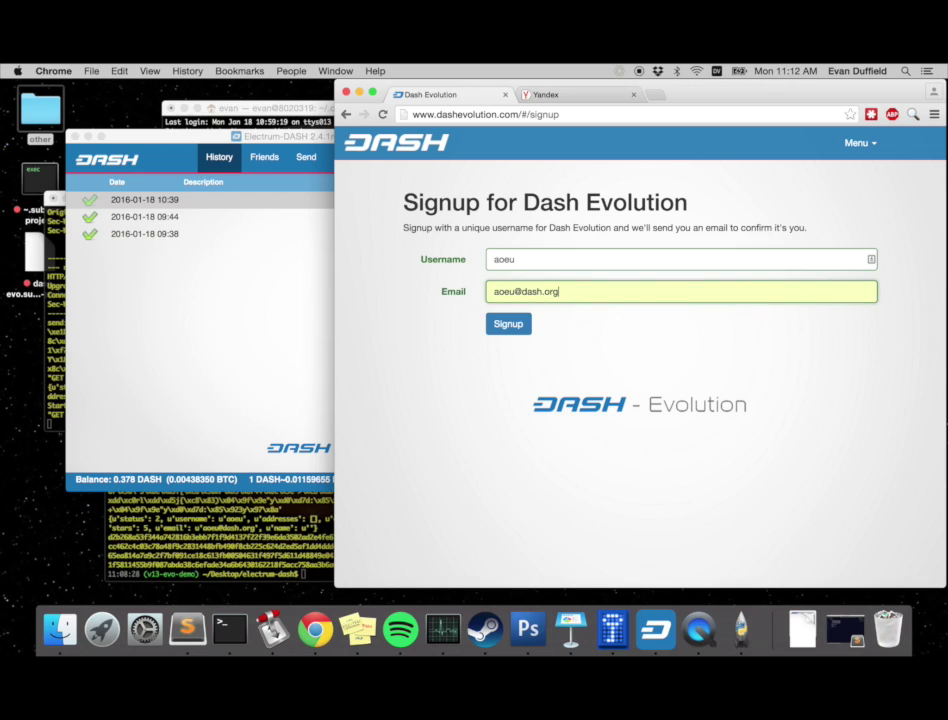
{"action": "left_click", "coordinate": [508, 324]}
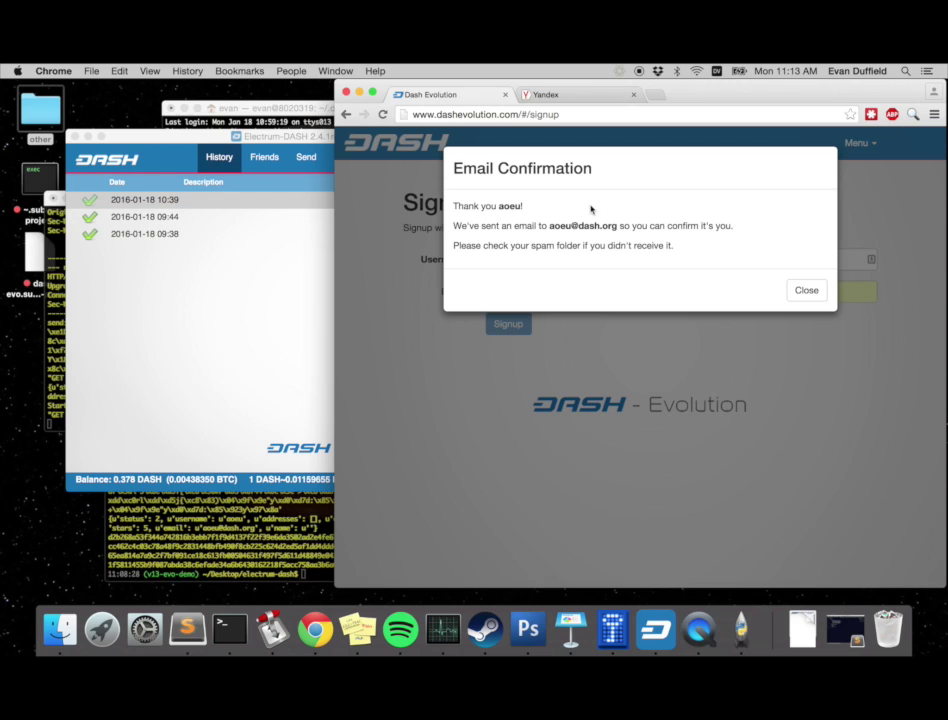
Step: Open the account validation message in the Yandex mailbox and follow its signup confirmation link
{"action": "left_click", "coordinate": [566, 96]}
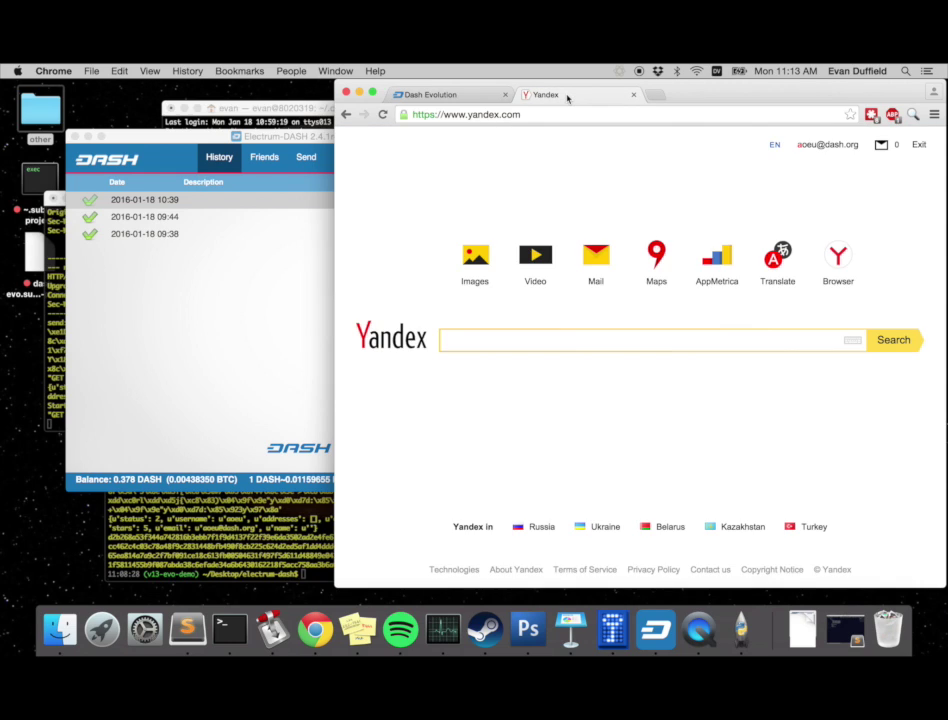
{"action": "left_click", "coordinate": [880, 148]}
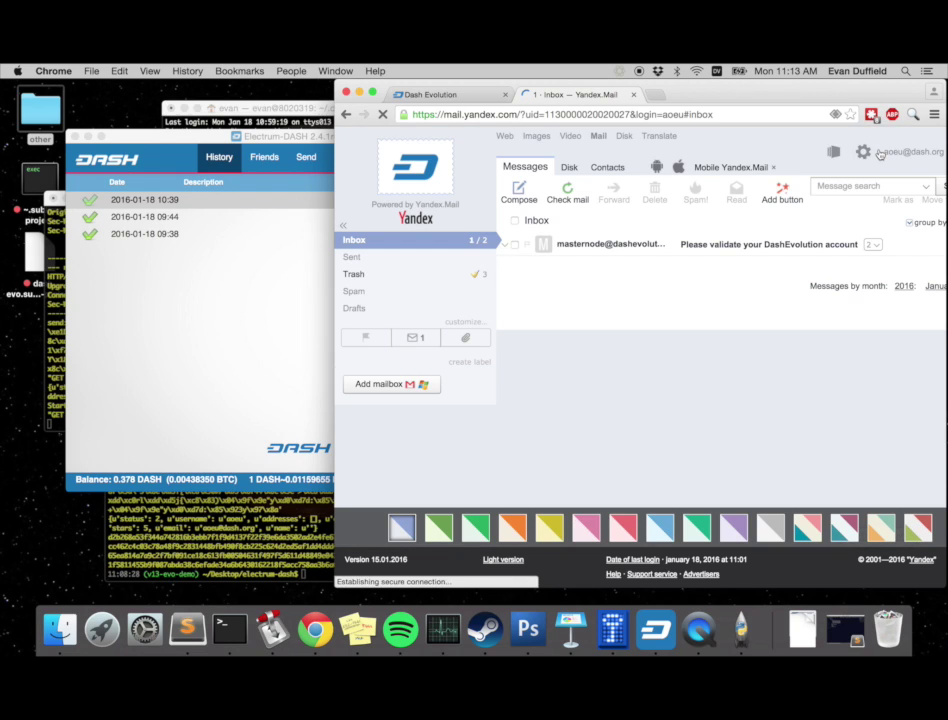
{"action": "left_click", "coordinate": [749, 244]}
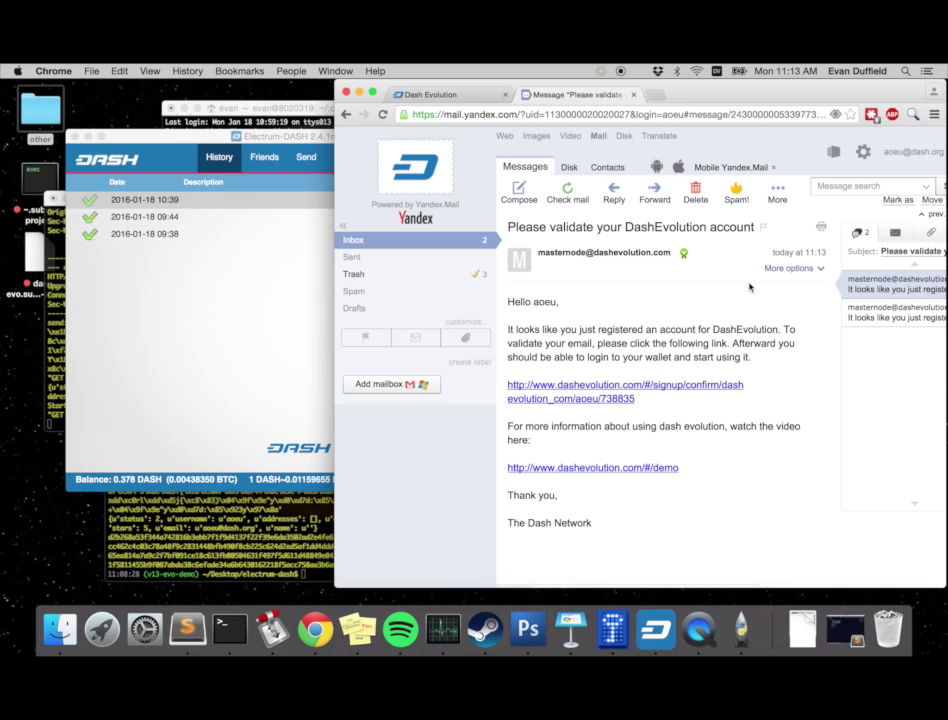
{"action": "left_click", "coordinate": [600, 399]}
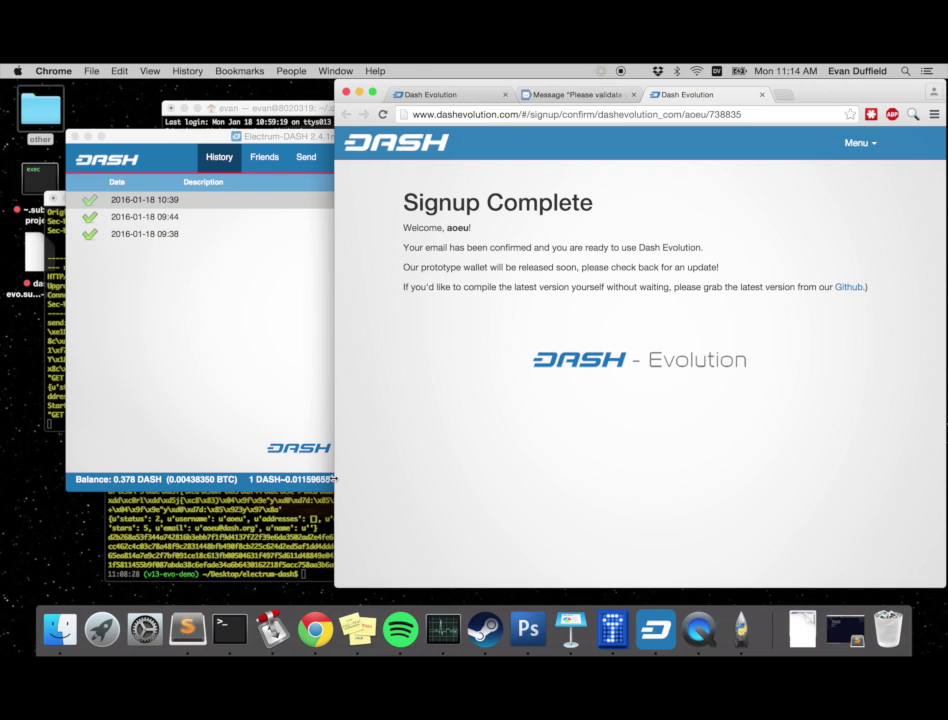
Step: Launch the second Electrum-DASH wallet, .test-electrum3, from the other electrum-dash terminal session
{"action": "left_click", "coordinate": [200, 520]}
{"action": "key", "text": "Return"}
{"action": "key", "text": "Return"}
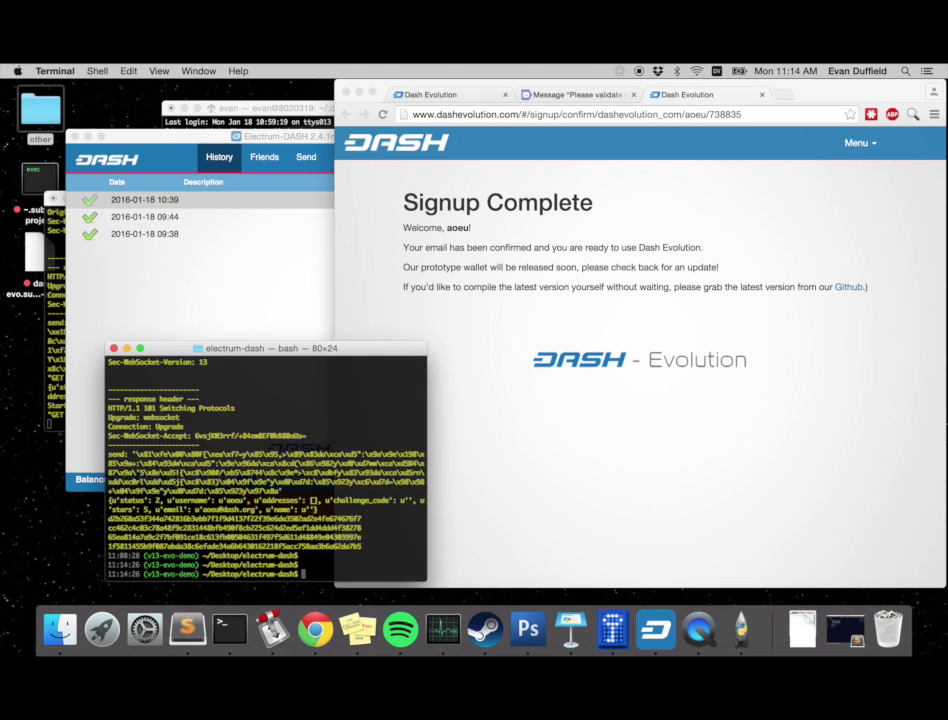
{"action": "key", "text": "Up"}
{"action": "key", "text": "Return"}
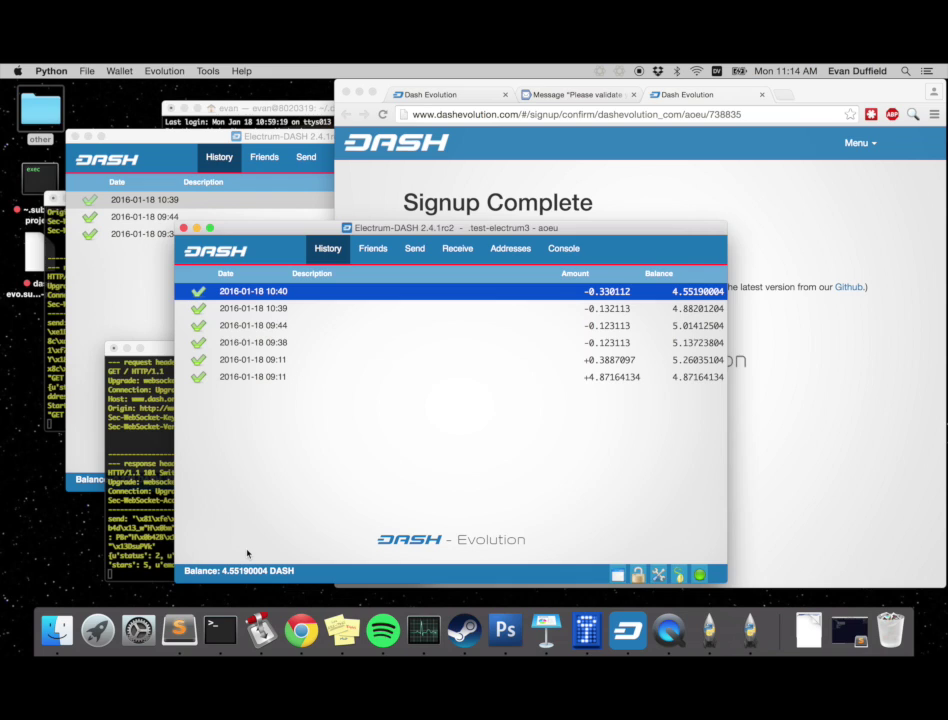
Step: Show the friends lists in both wallets and send a friend request from the .test-electrum2 wallet to the username aoeu
{"action": "left_click", "coordinate": [369, 258]}
{"action": "left_click", "coordinate": [272, 157]}
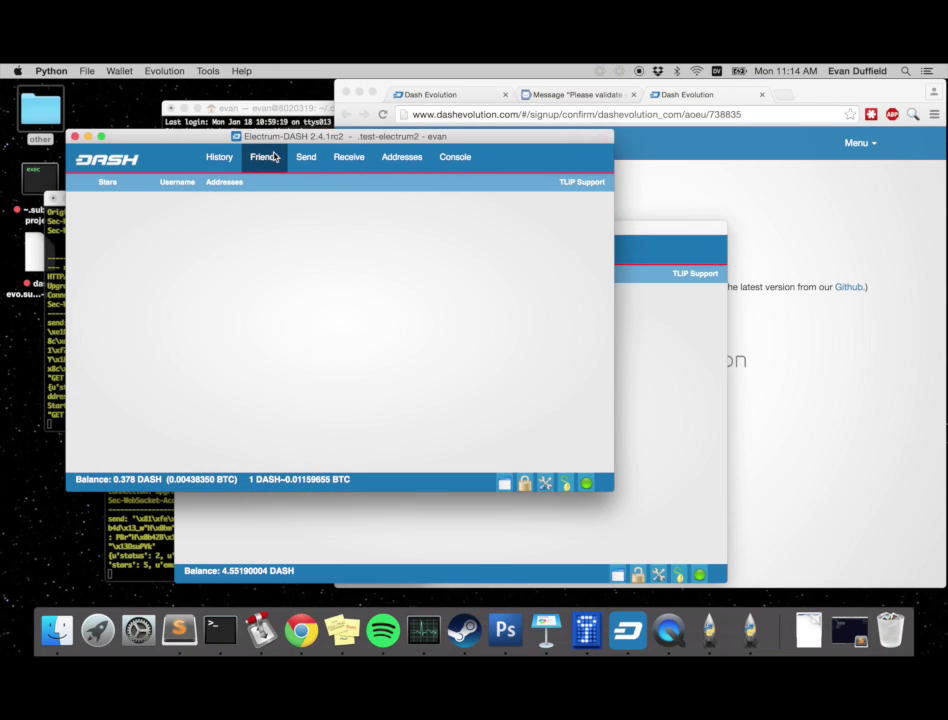
{"action": "left_click", "coordinate": [121, 71]}
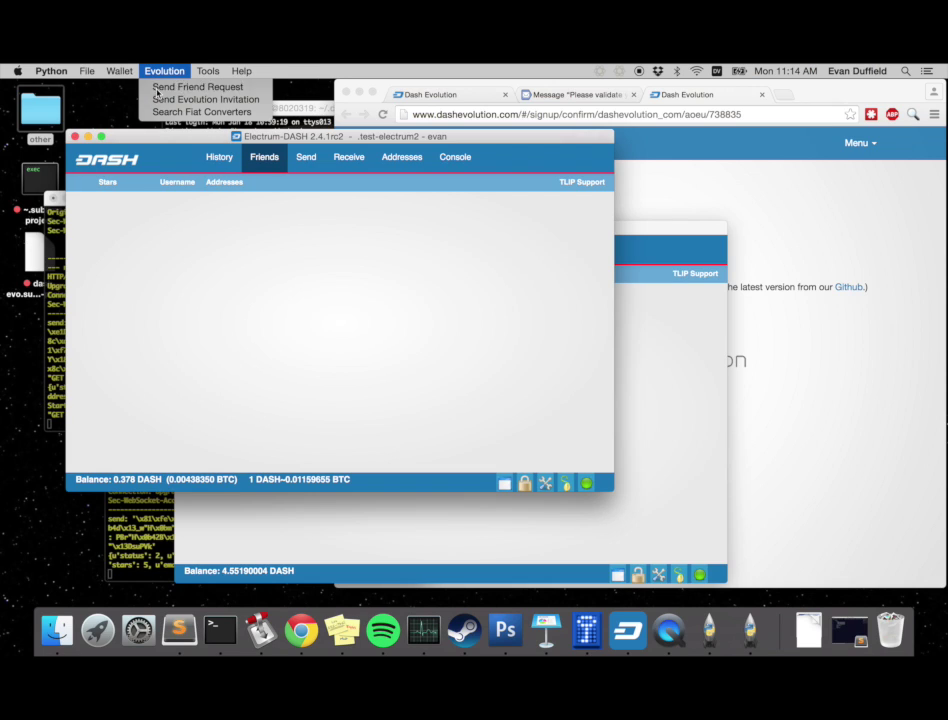
{"action": "left_click", "coordinate": [156, 90]}
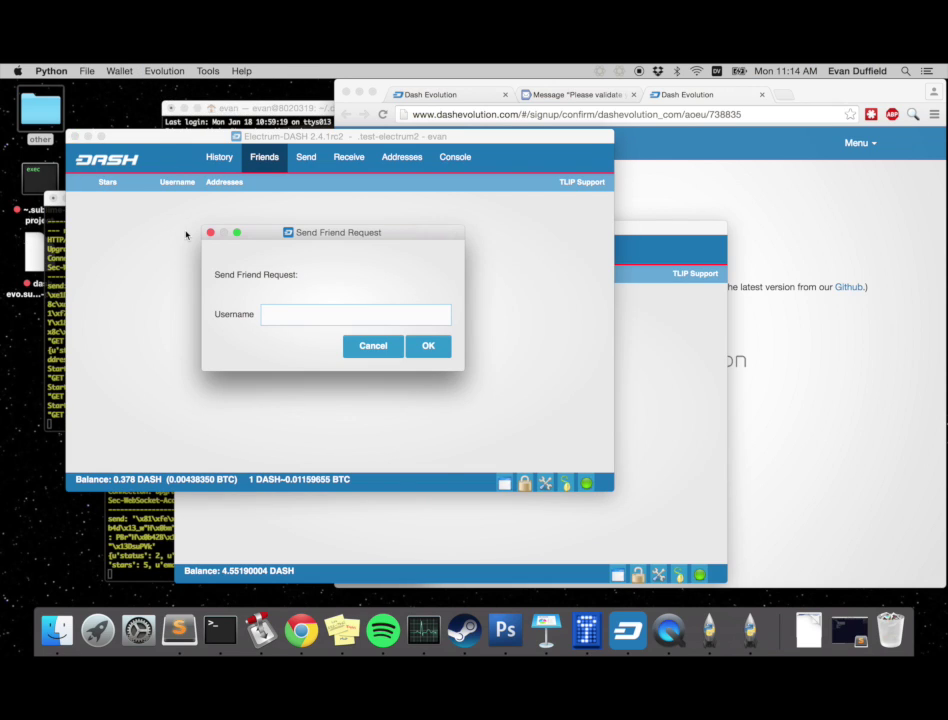
{"action": "type", "text": "aoeu"}
{"action": "key", "text": "Return"}
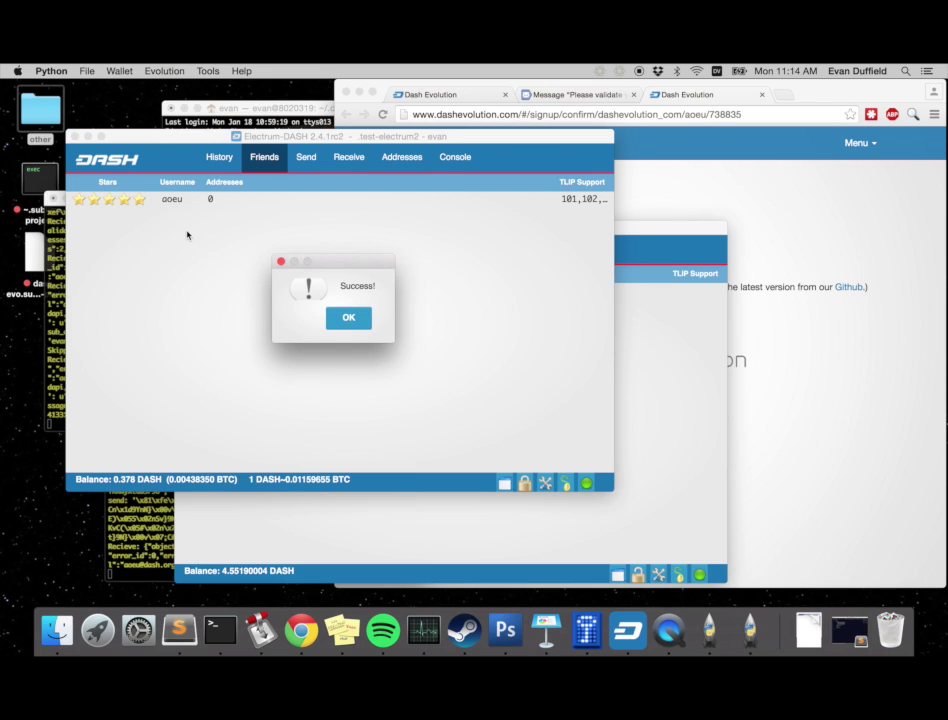
{"action": "left_click", "coordinate": [348, 318]}
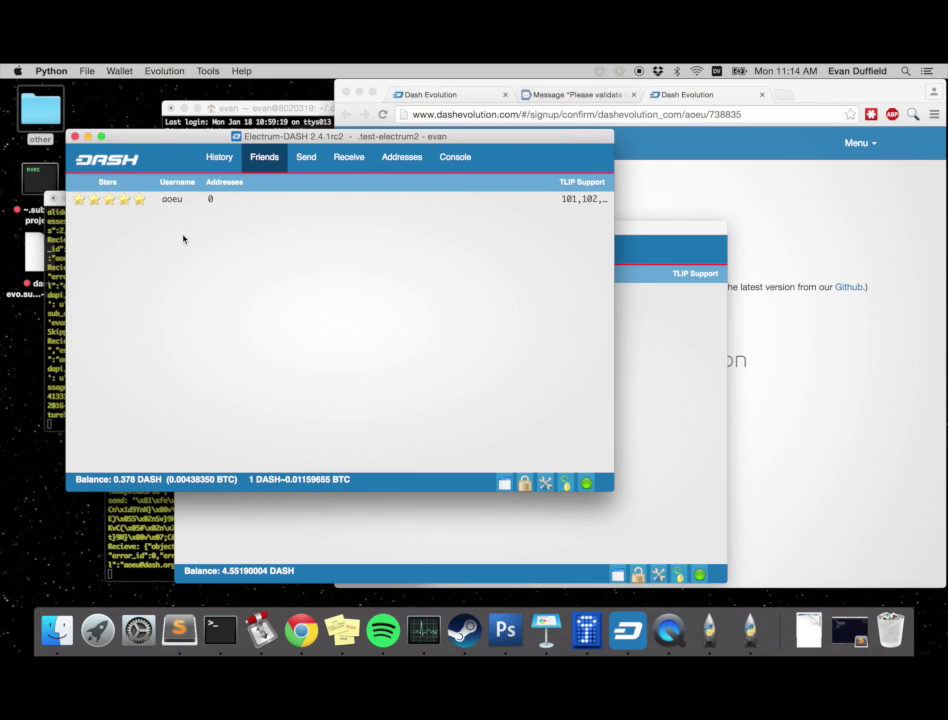
Step: Send a friend request from the aoeu wallet back to the username of the .test-electrum2 wallet
{"action": "left_click", "coordinate": [687, 432]}
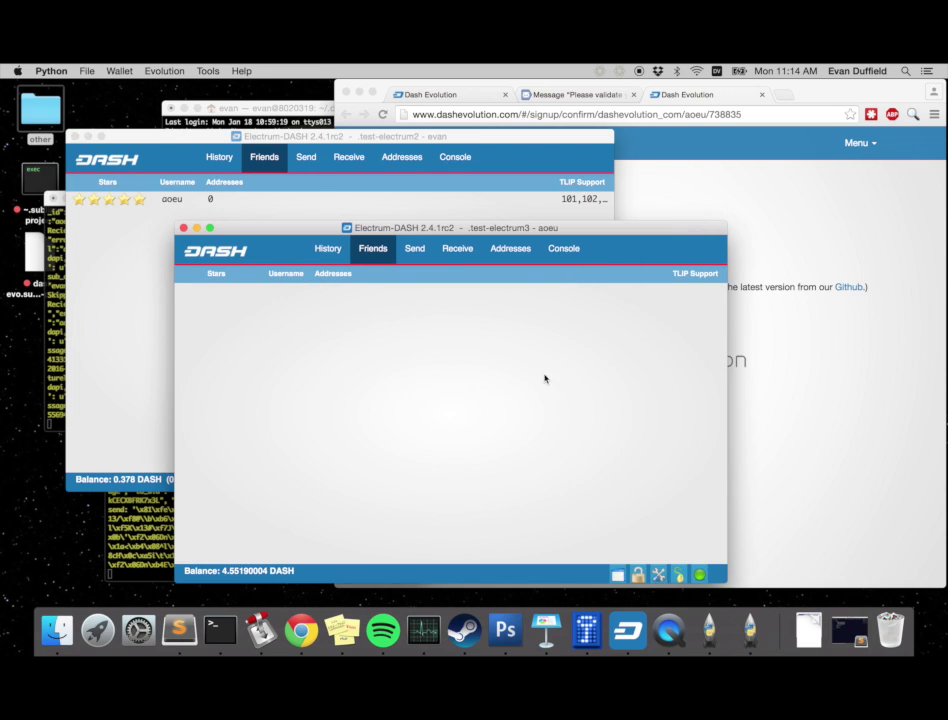
{"action": "left_click", "coordinate": [162, 70]}
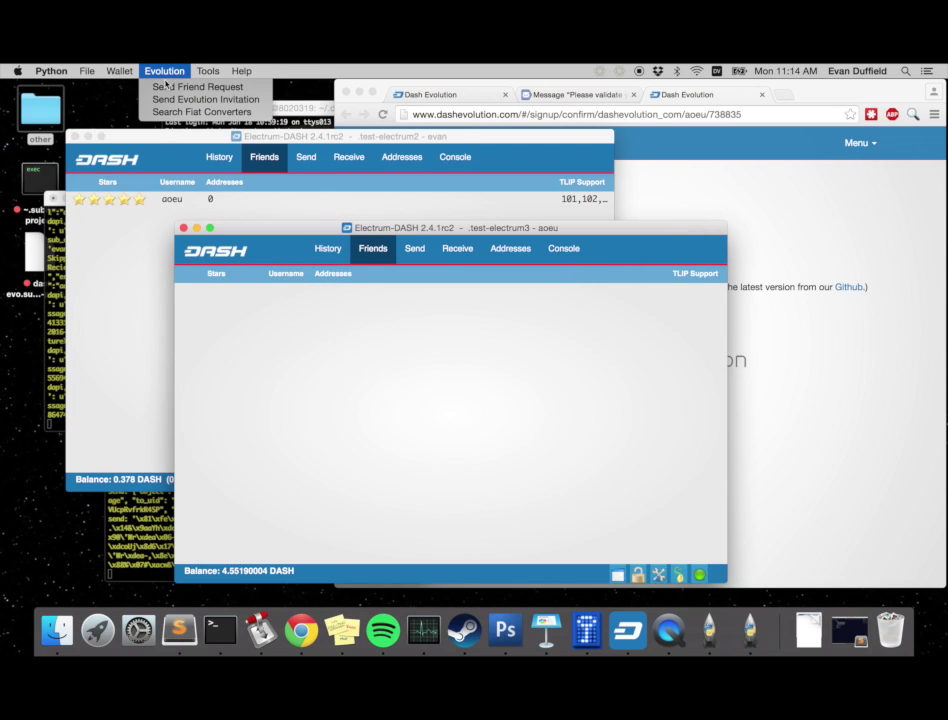
{"action": "left_click", "coordinate": [170, 85]}
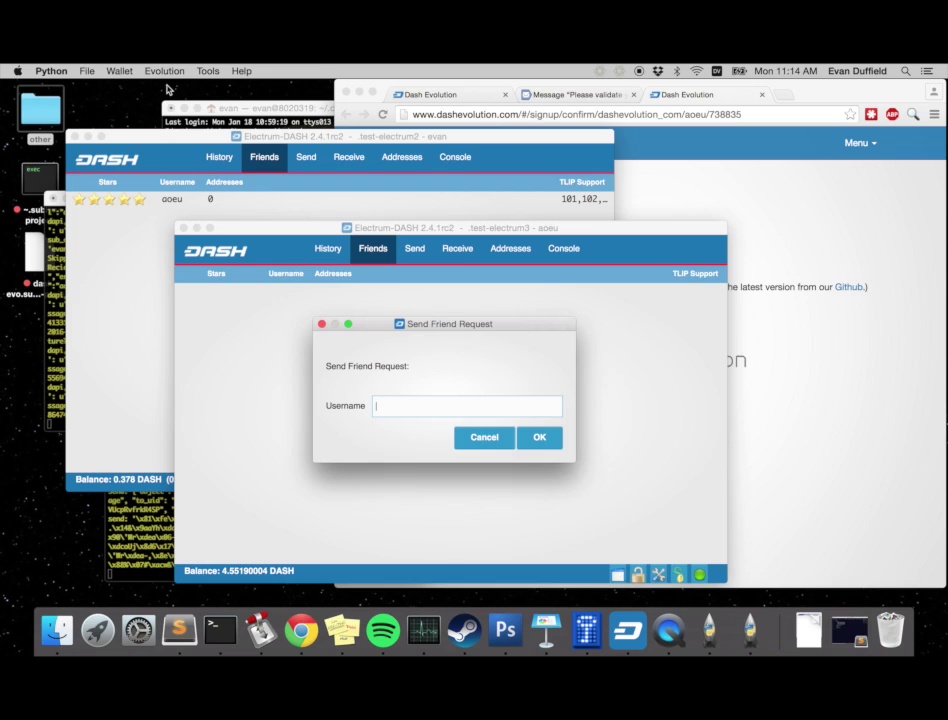
{"action": "type", "text": "e"}
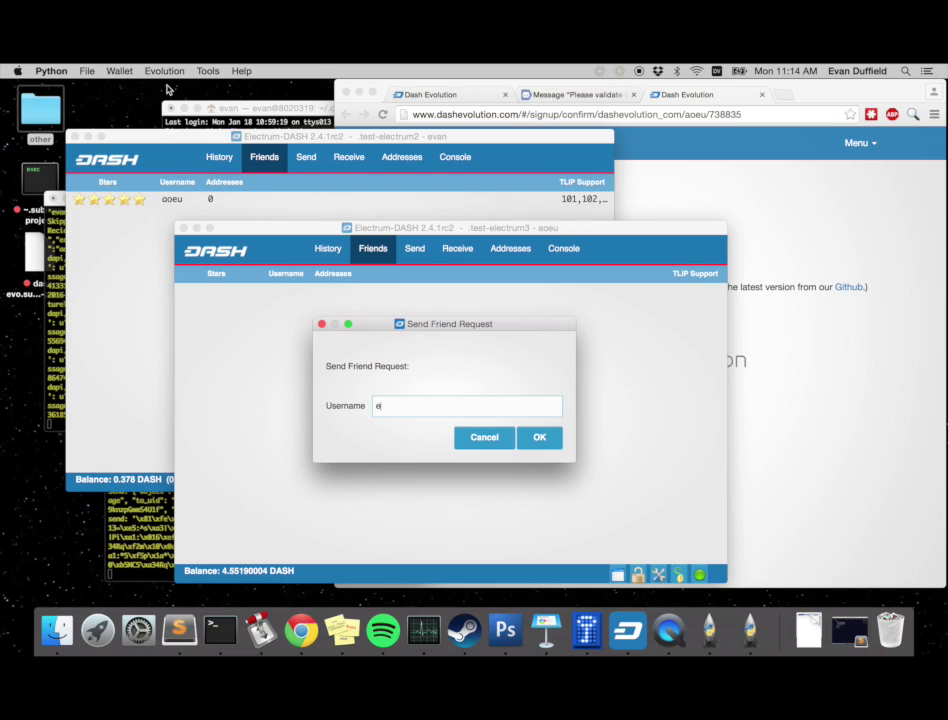
{"action": "type", "text": "van"}
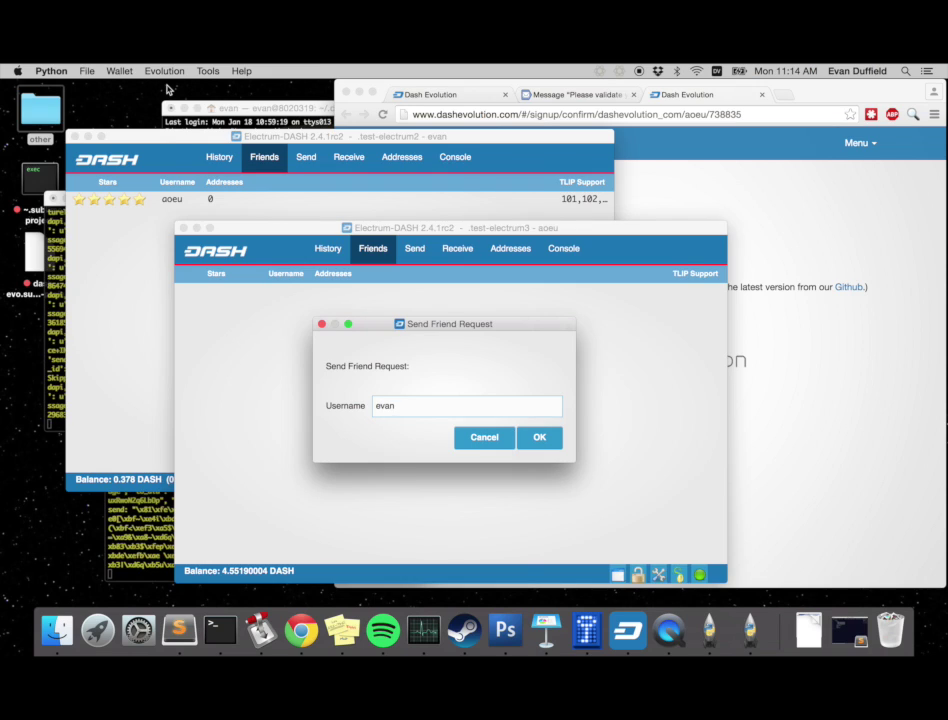
{"action": "left_click", "coordinate": [539, 437]}
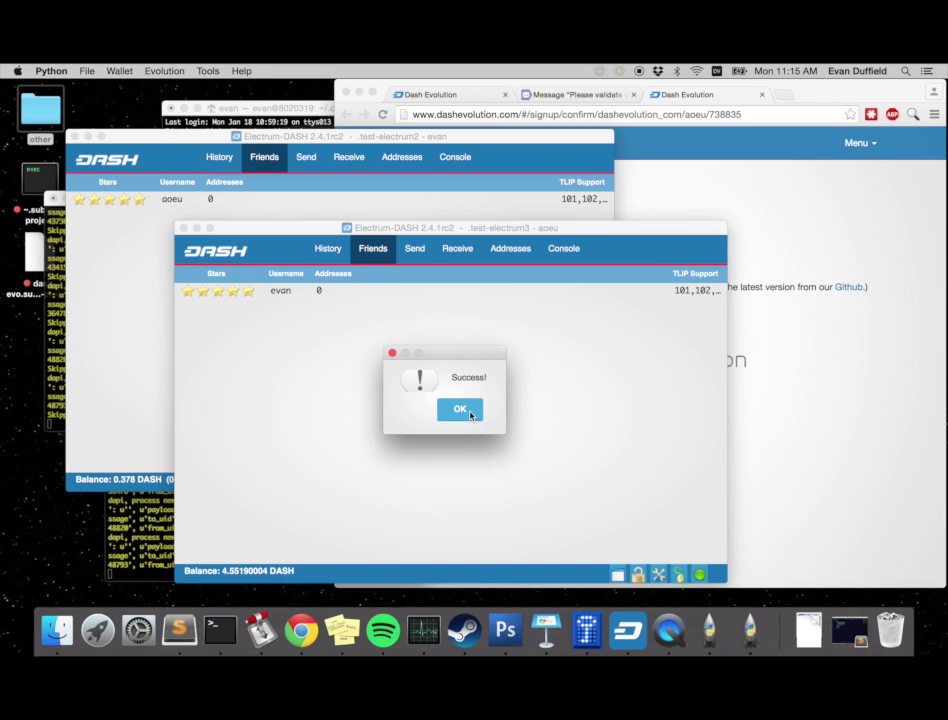
{"action": "left_click", "coordinate": [461, 409]}
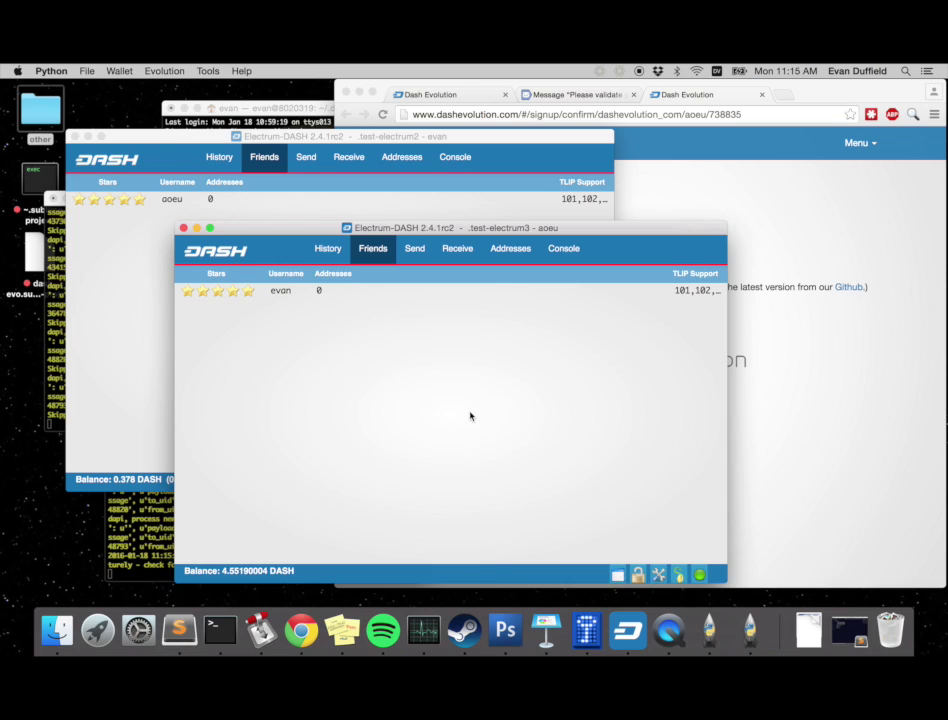
Step: Examine the friend entries and their exchanged address counts in both wallets' friends lists
{"action": "left_click", "coordinate": [340, 298]}
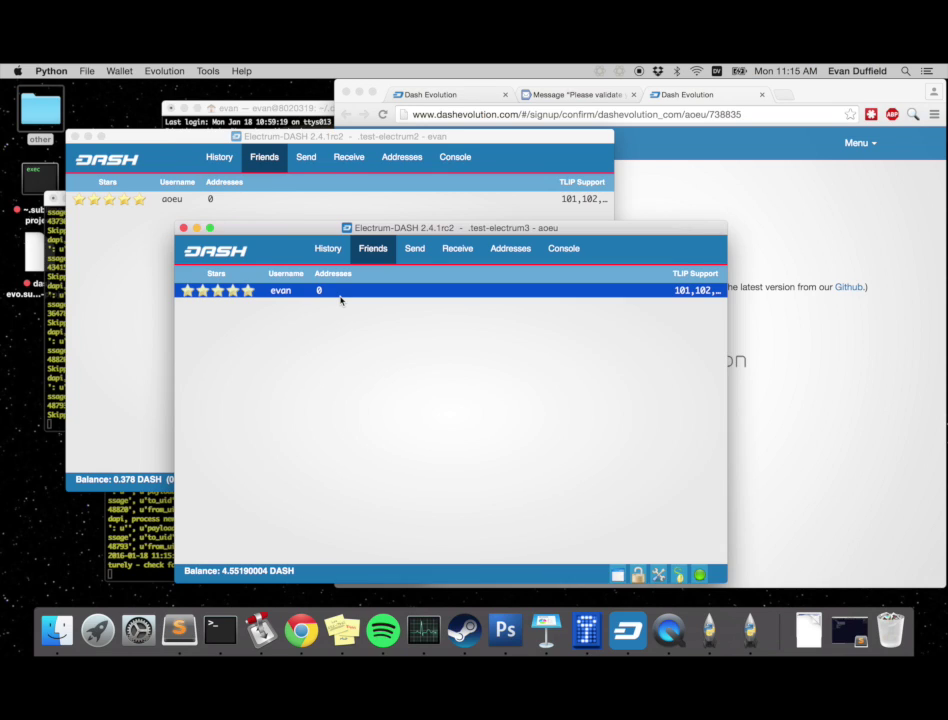
{"action": "right_click", "coordinate": [340, 299]}
{"action": "left_click", "coordinate": [369, 315]}
{"action": "left_click", "coordinate": [409, 244]}
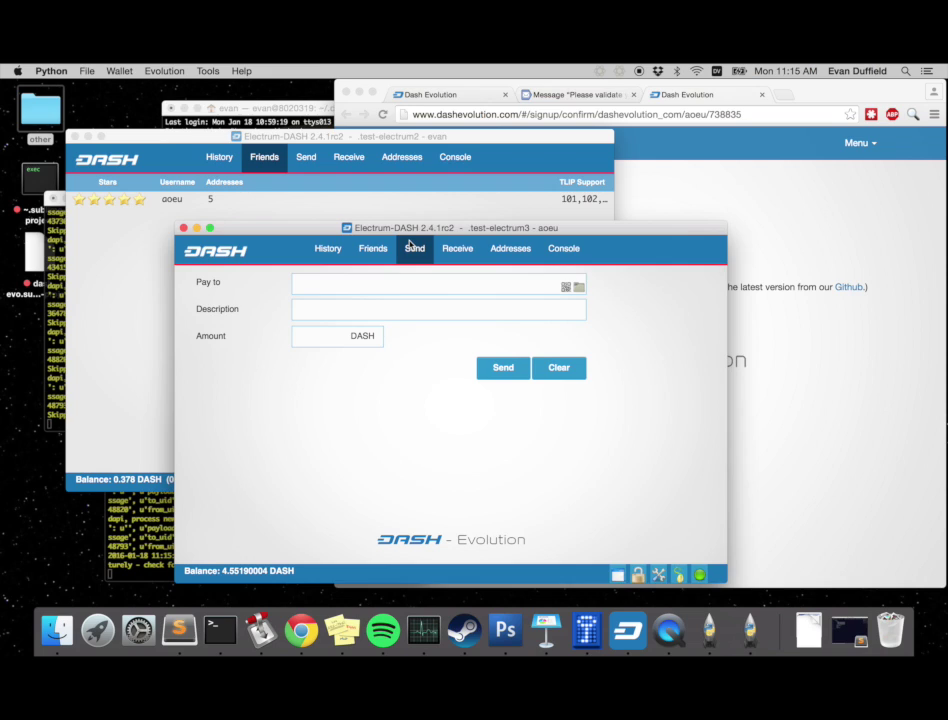
{"action": "left_click", "coordinate": [150, 201]}
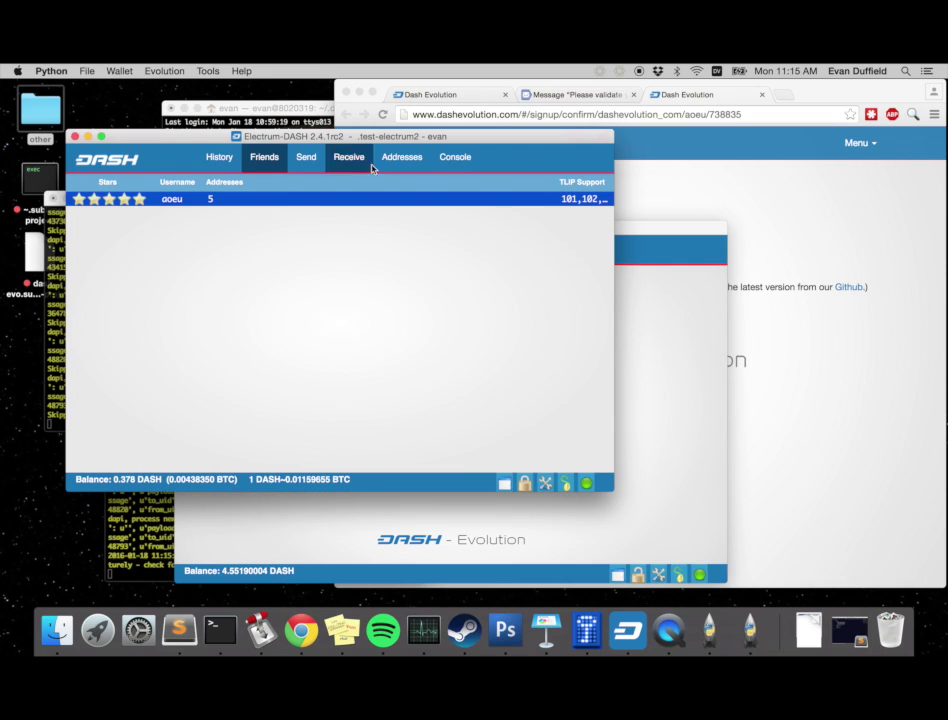
{"action": "left_click", "coordinate": [635, 315]}
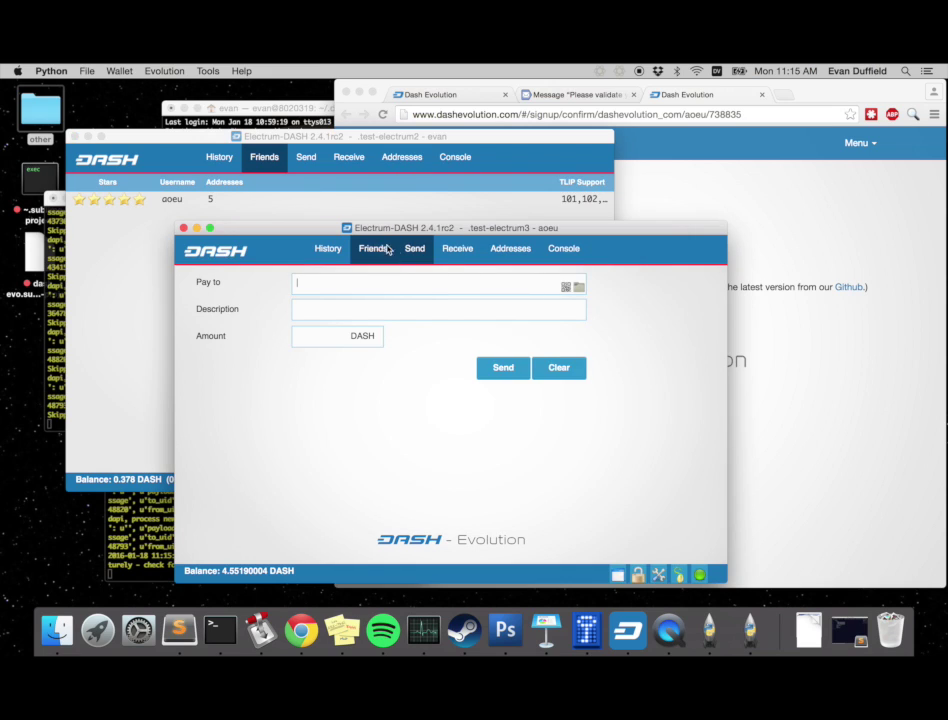
{"action": "left_click", "coordinate": [373, 249]}
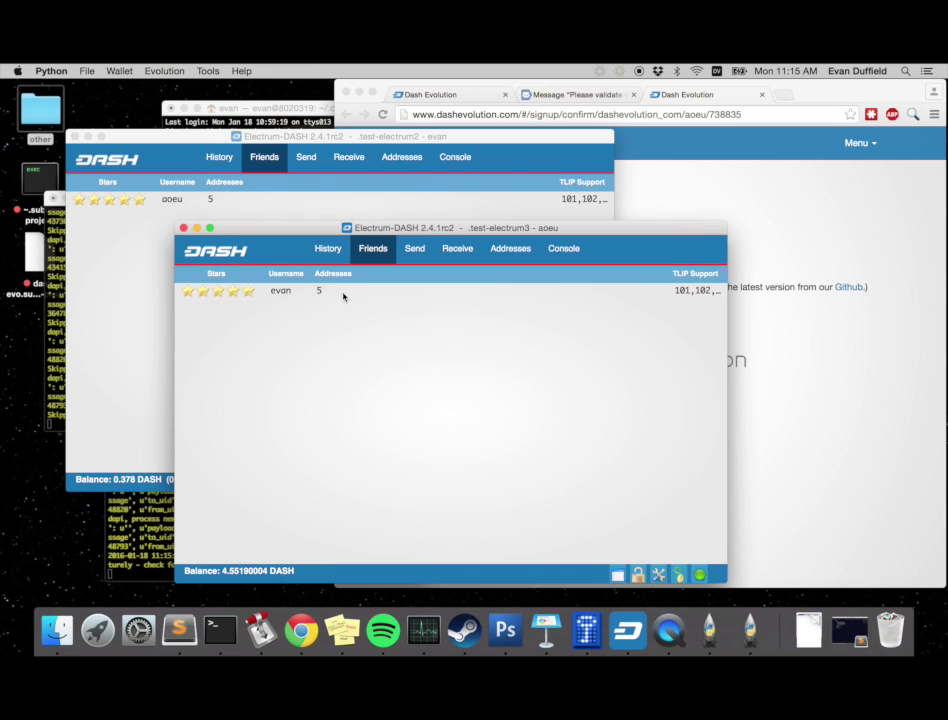
{"action": "left_click", "coordinate": [343, 292]}
Step: Send 1.324 DASH from the aoeu wallet to the friend's username with the description "payback for dinner", accepting the transaction fee
{"action": "left_click", "coordinate": [414, 252]}
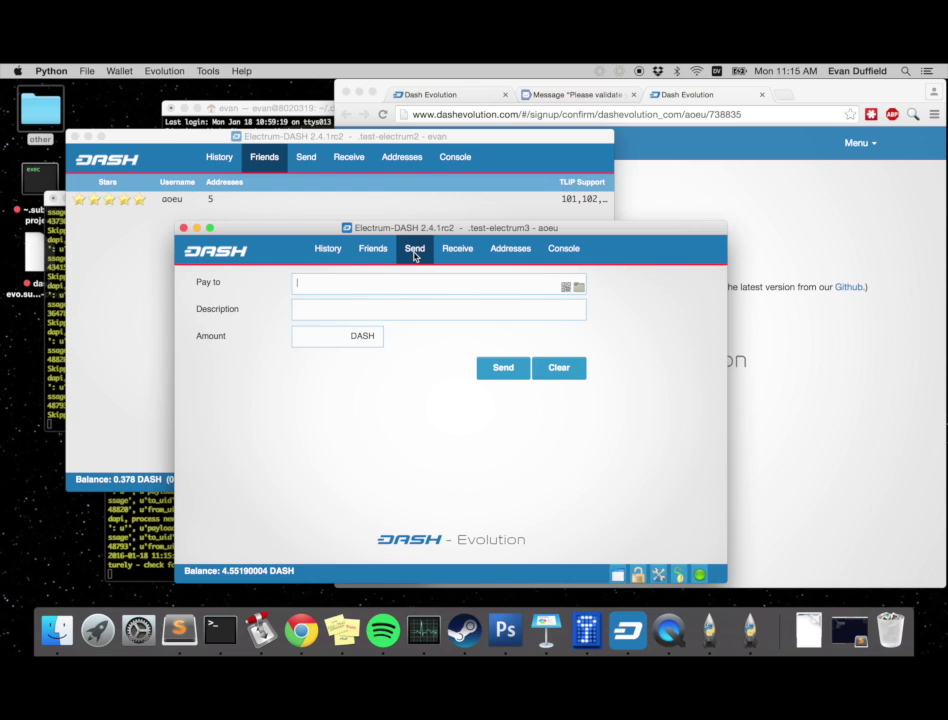
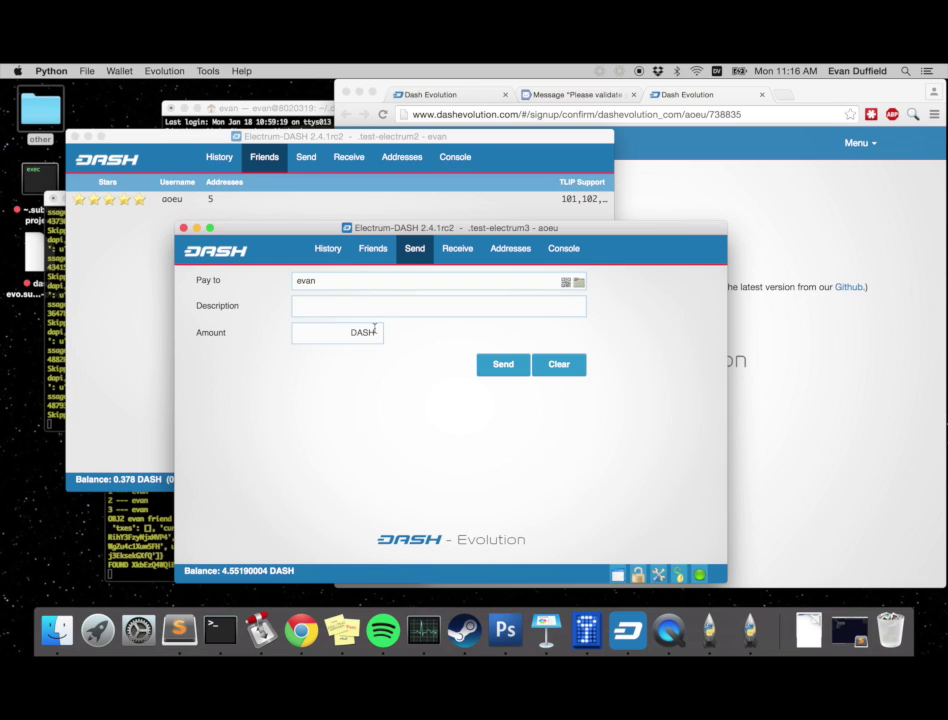
{"action": "type", "text": "payback fo"}
{"action": "type", "text": "r dinner"}
{"action": "type", "text": "1.324"}
{"action": "left_click", "coordinate": [514, 366]}
{"action": "left_click", "coordinate": [541, 418]}
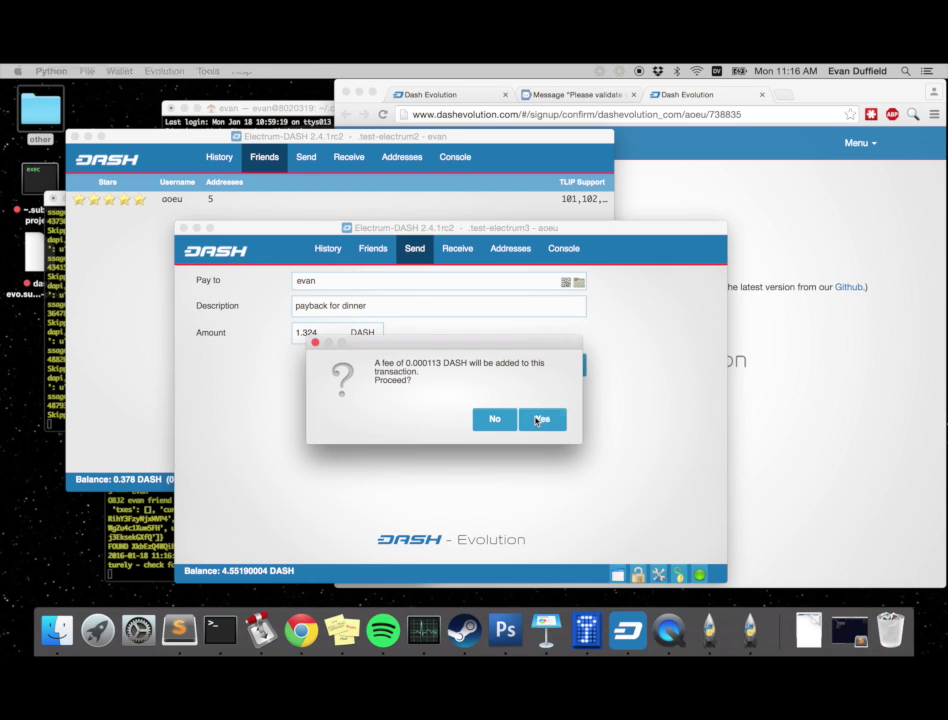
Step: Accept the fee to complete the 1.324 DASH payment and select the incoming payment in the .test-electrum2 wallet's history
{"action": "left_click", "coordinate": [542, 419]}
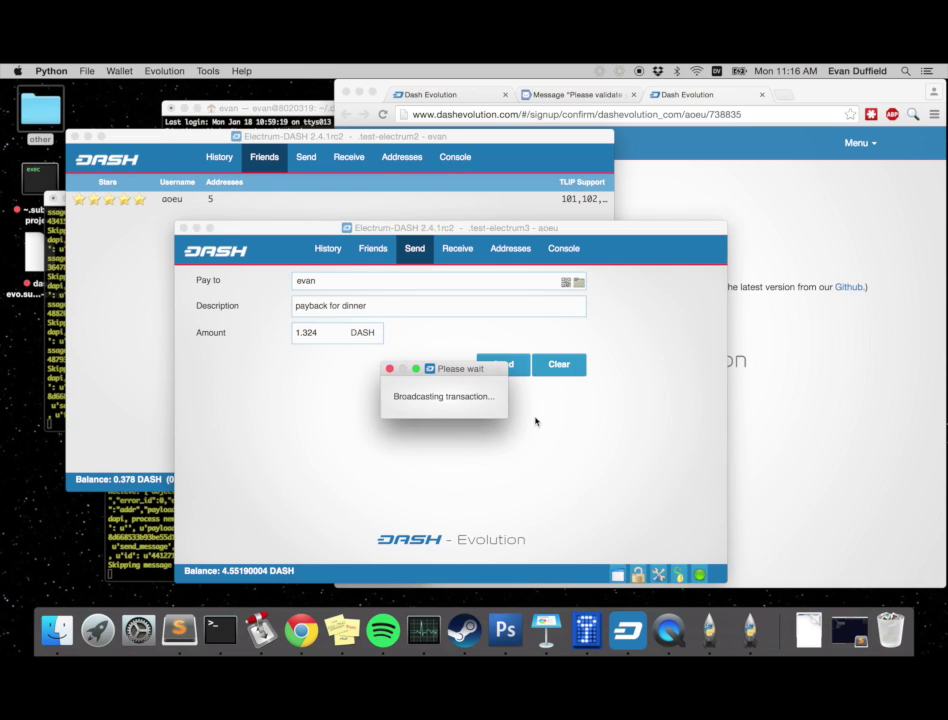
{"action": "left_click", "coordinate": [332, 420]}
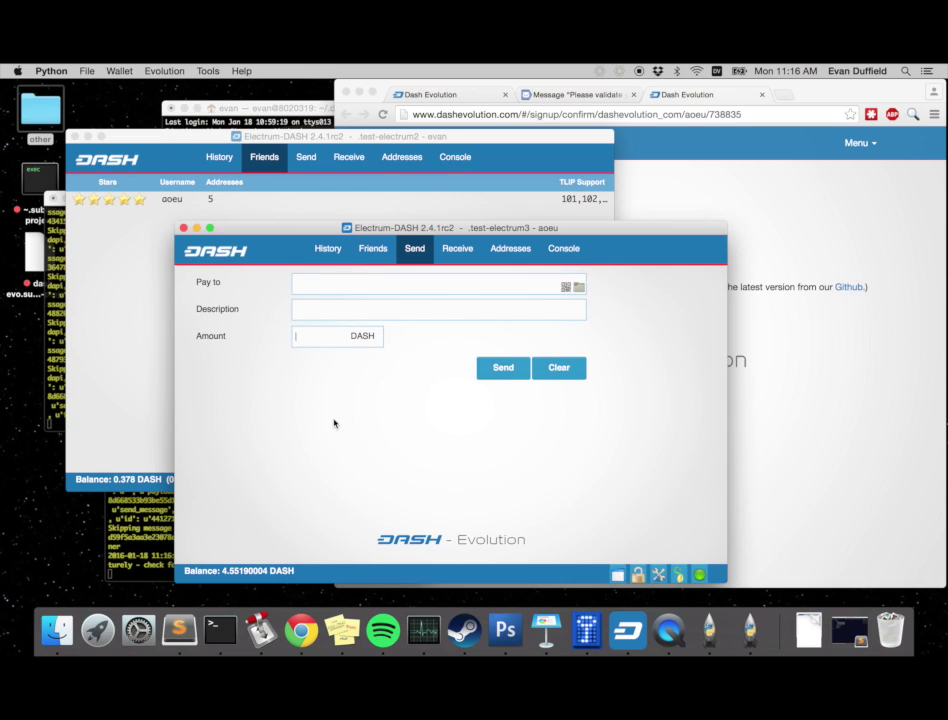
{"action": "left_click", "coordinate": [225, 158]}
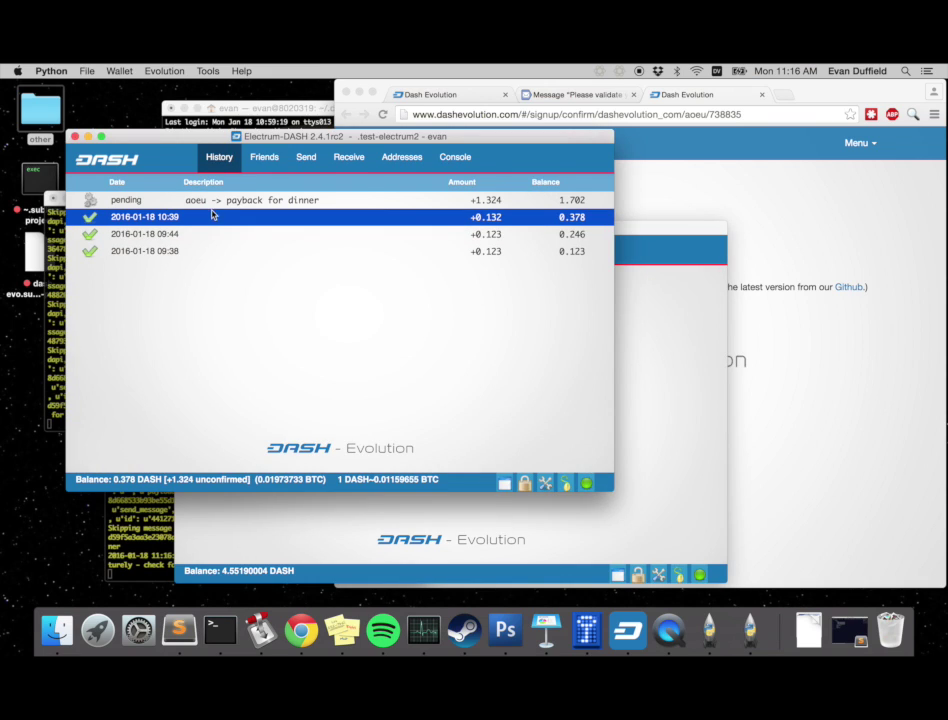
{"action": "left_click", "coordinate": [160, 202]}
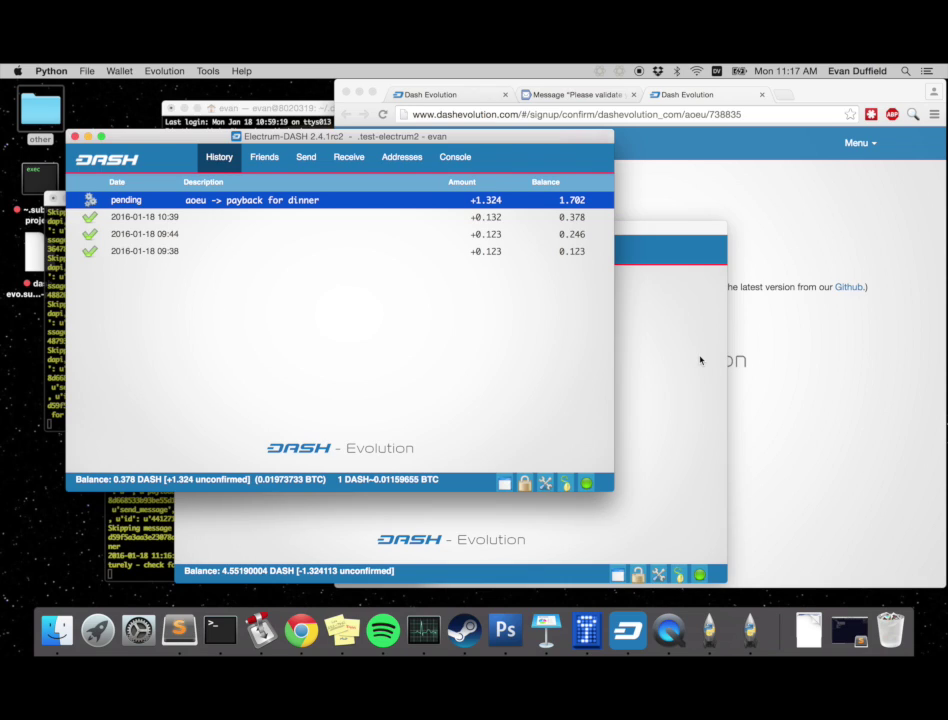
Step: Switch to the Dash Evolution site in Chrome and open the Dash Foundation donation form on the Merchants page
{"action": "left_click", "coordinate": [853, 222]}
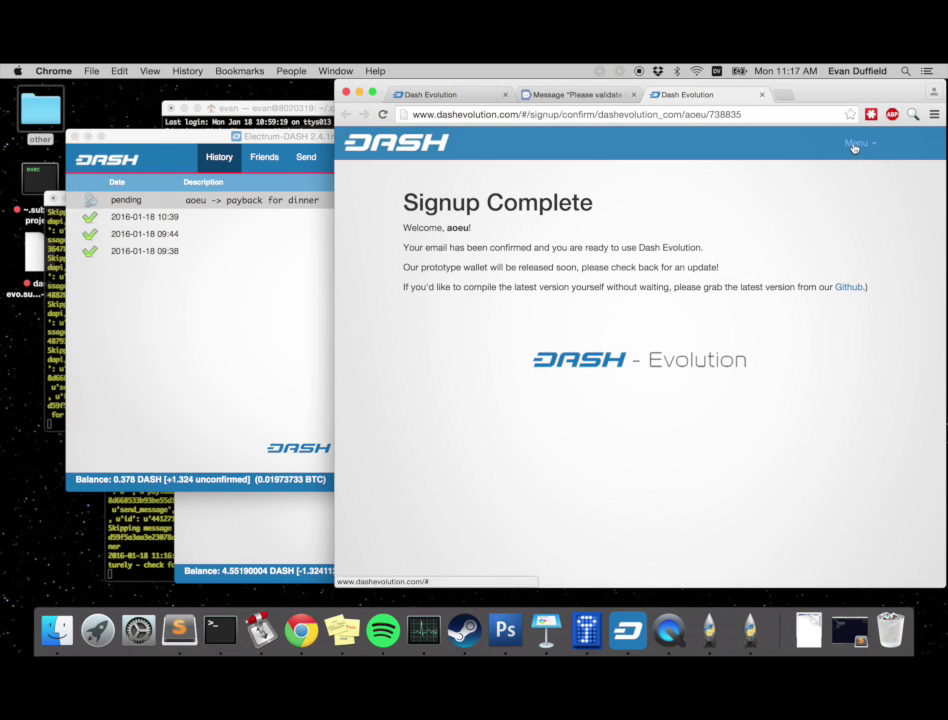
{"action": "left_click", "coordinate": [856, 146]}
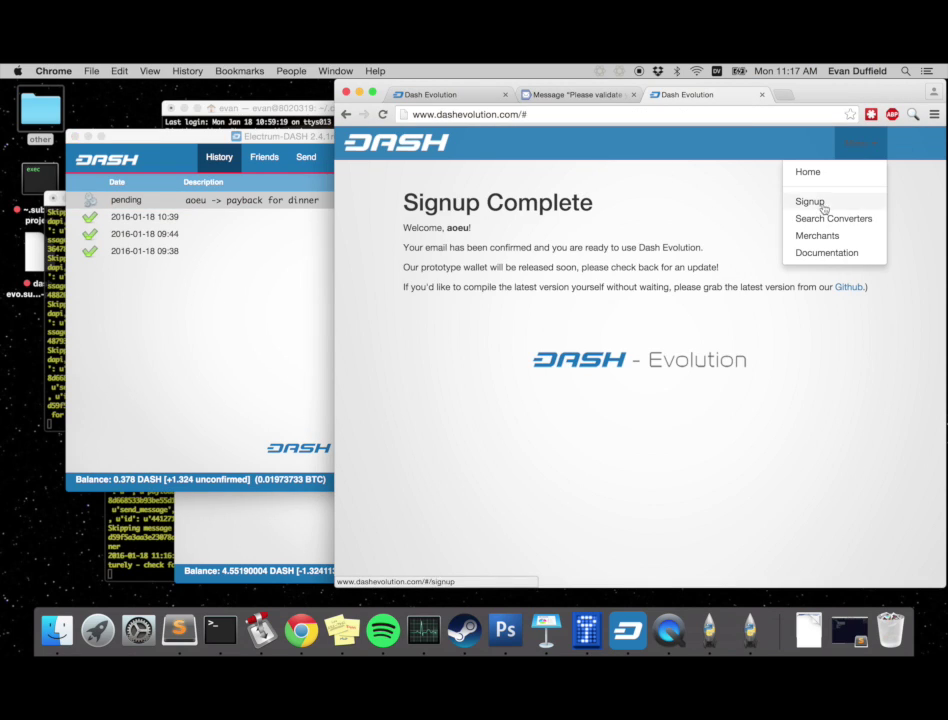
{"action": "left_click", "coordinate": [816, 238]}
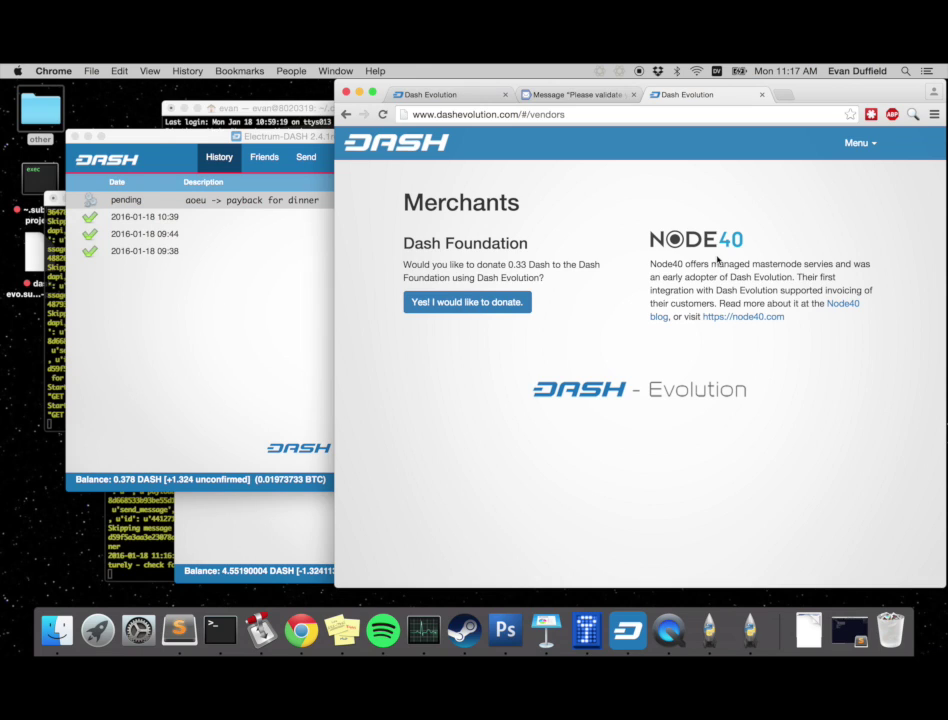
{"action": "left_click", "coordinate": [440, 303]}
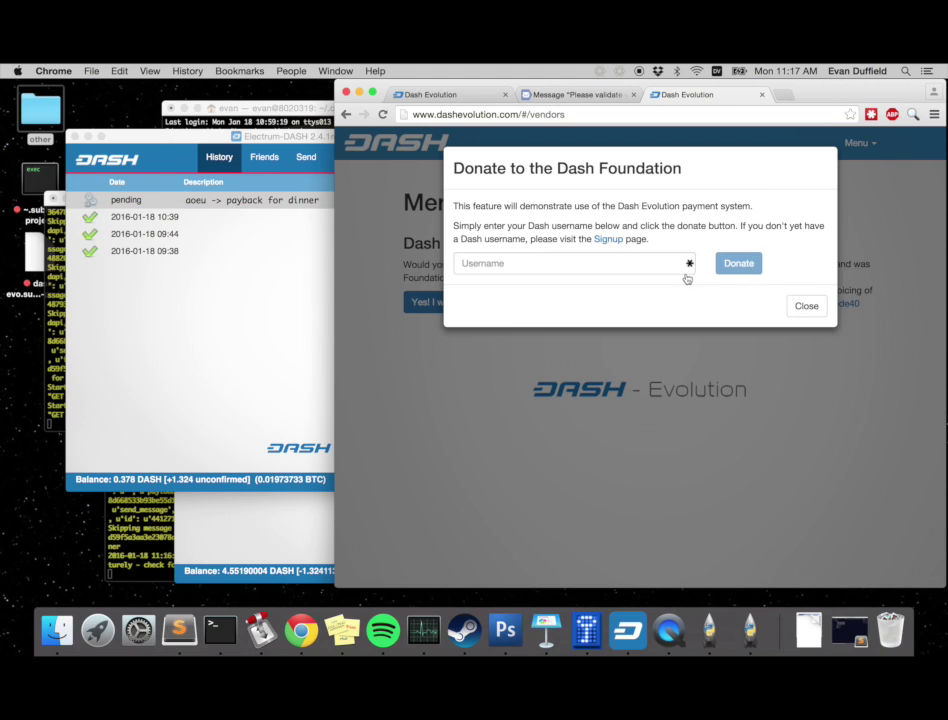
Step: Submit the Dash Foundation donation form with the username of the .test-electrum2 wallet
{"action": "left_click", "coordinate": [604, 269]}
{"action": "type", "text": "eva"}
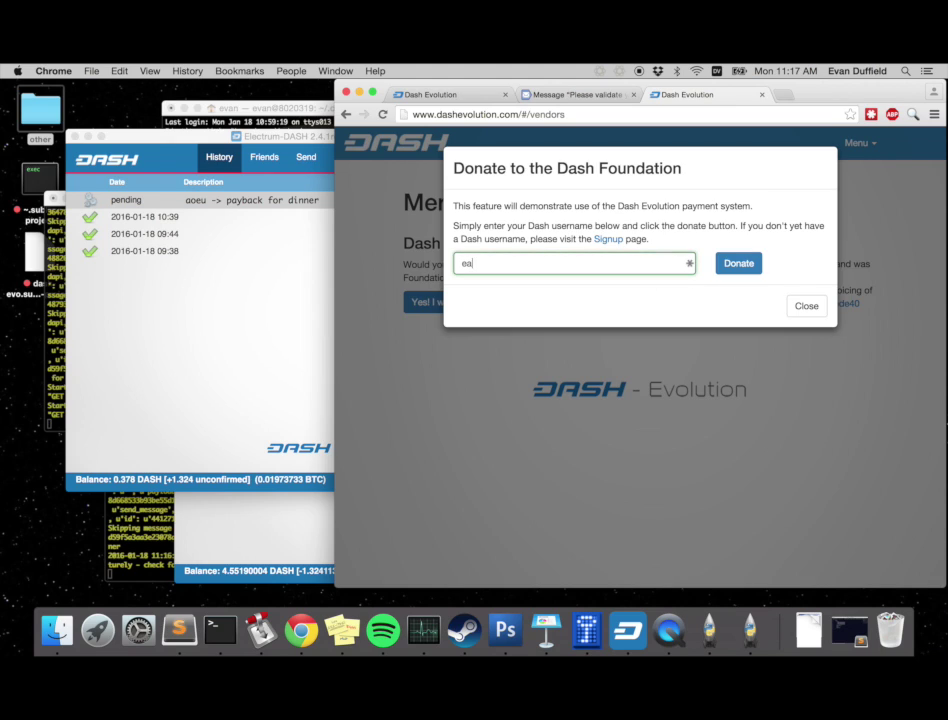
{"action": "type", "text": "n"}
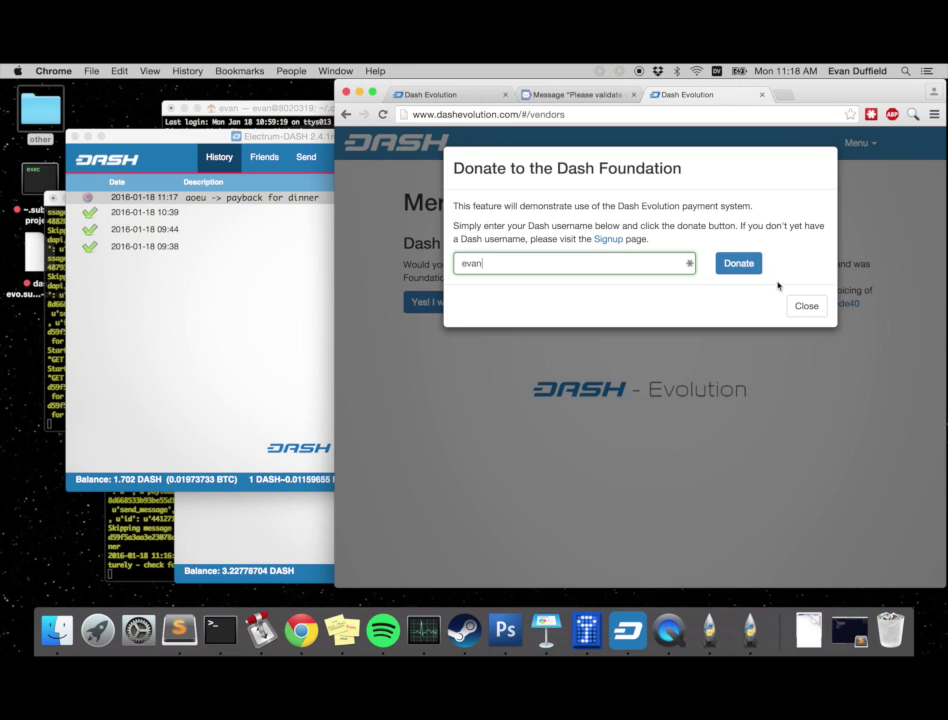
{"action": "left_click", "coordinate": [727, 266]}
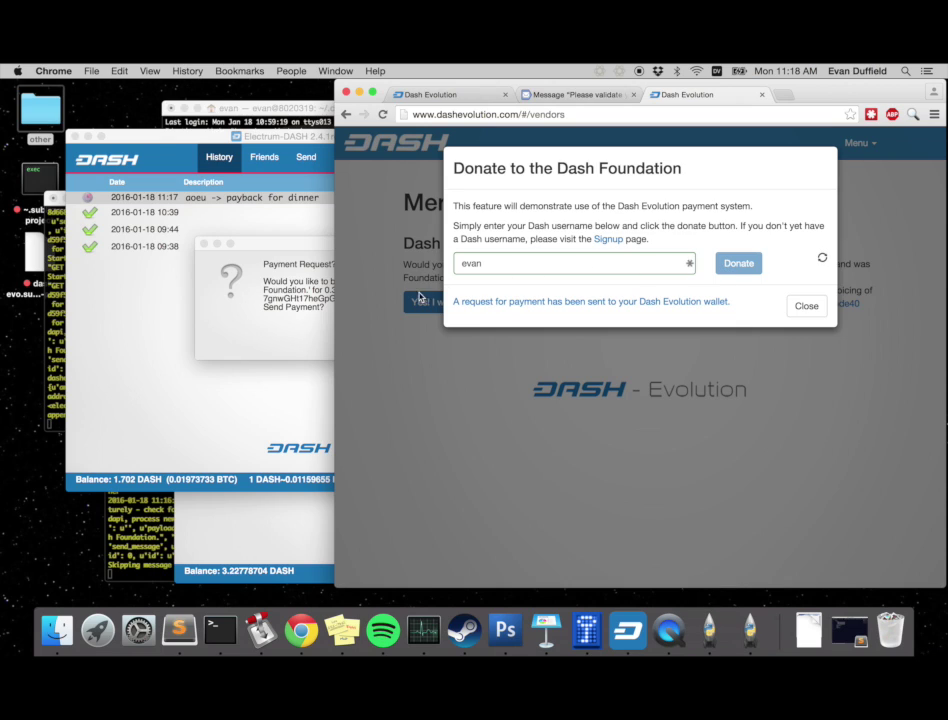
Step: Approve the 0.33 DASH donation request and its fee with the wallet password, and select the donation in the .test-electrum2 wallet's history
{"action": "left_click", "coordinate": [296, 328]}
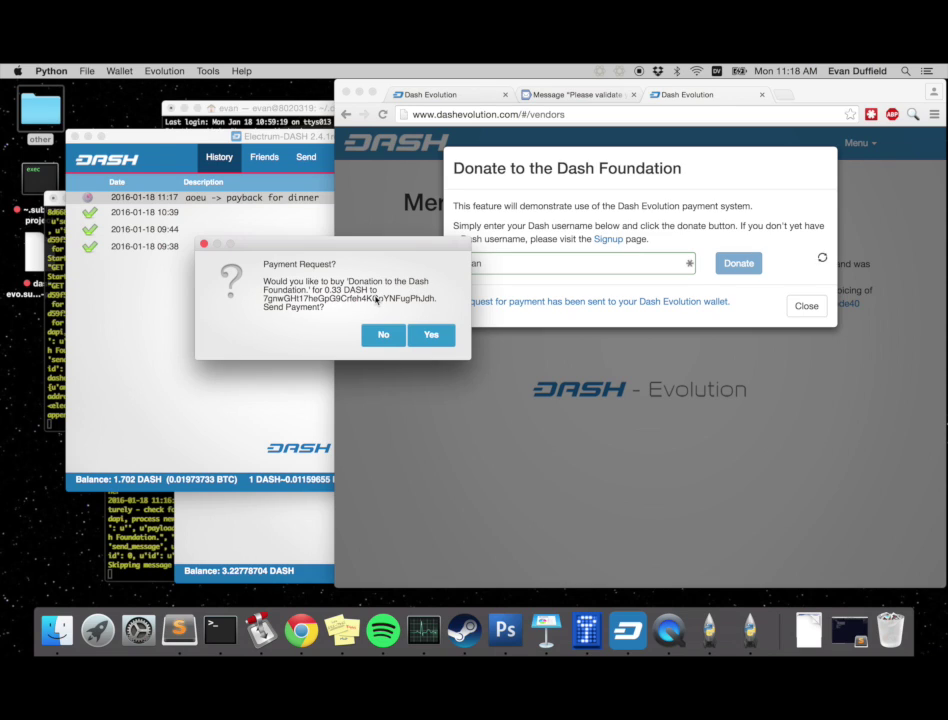
{"action": "left_click", "coordinate": [431, 335]}
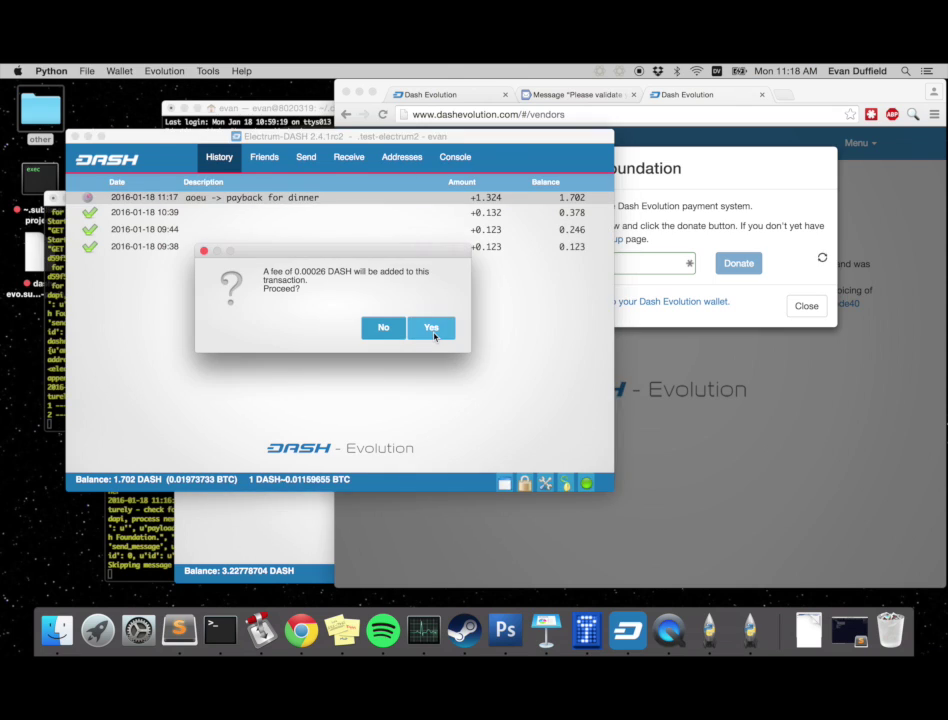
{"action": "left_click", "coordinate": [431, 328]}
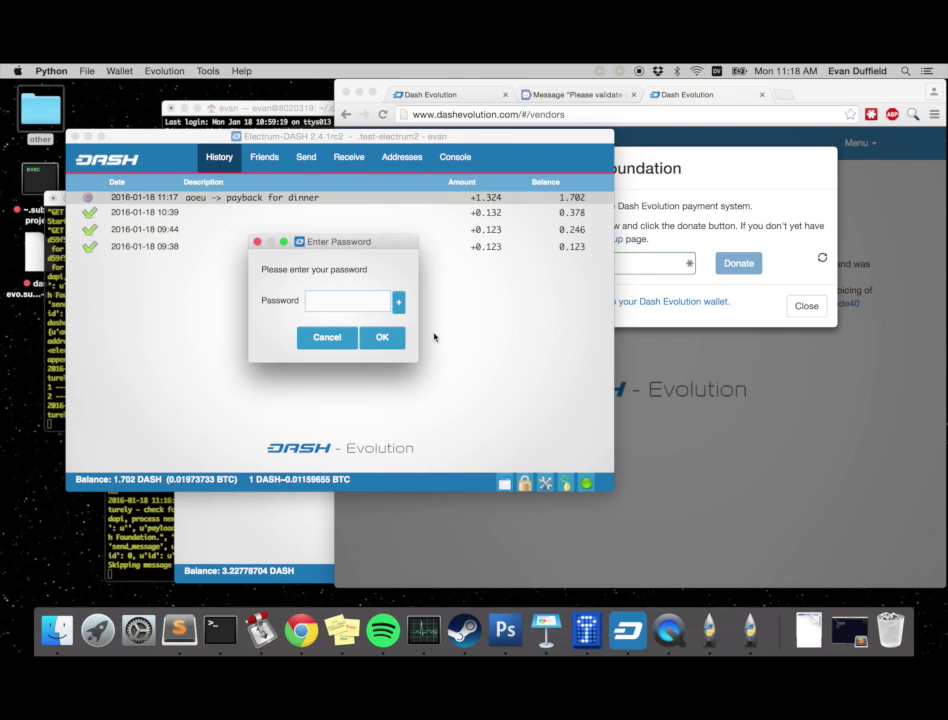
{"action": "type", "text": "***"}
{"action": "left_click", "coordinate": [396, 343]}
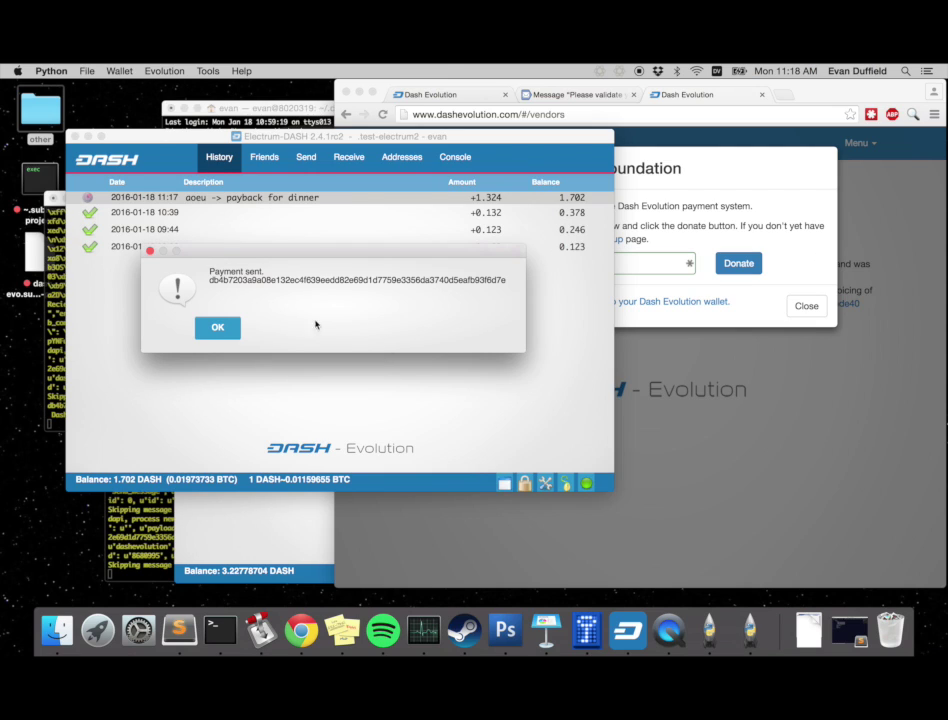
{"action": "left_click", "coordinate": [218, 333]}
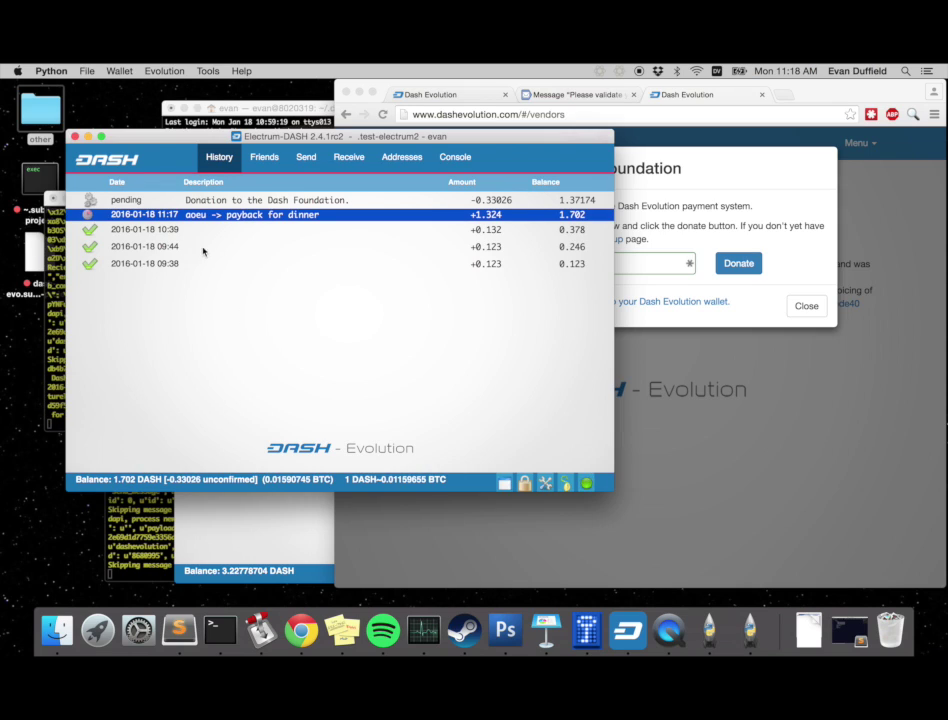
{"action": "left_click", "coordinate": [242, 202]}
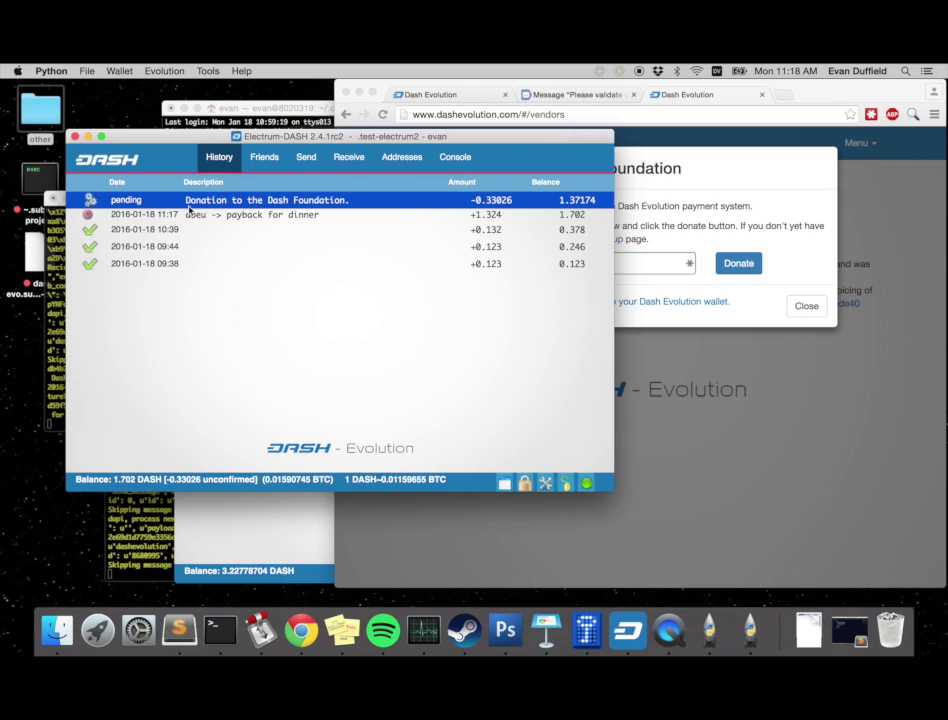